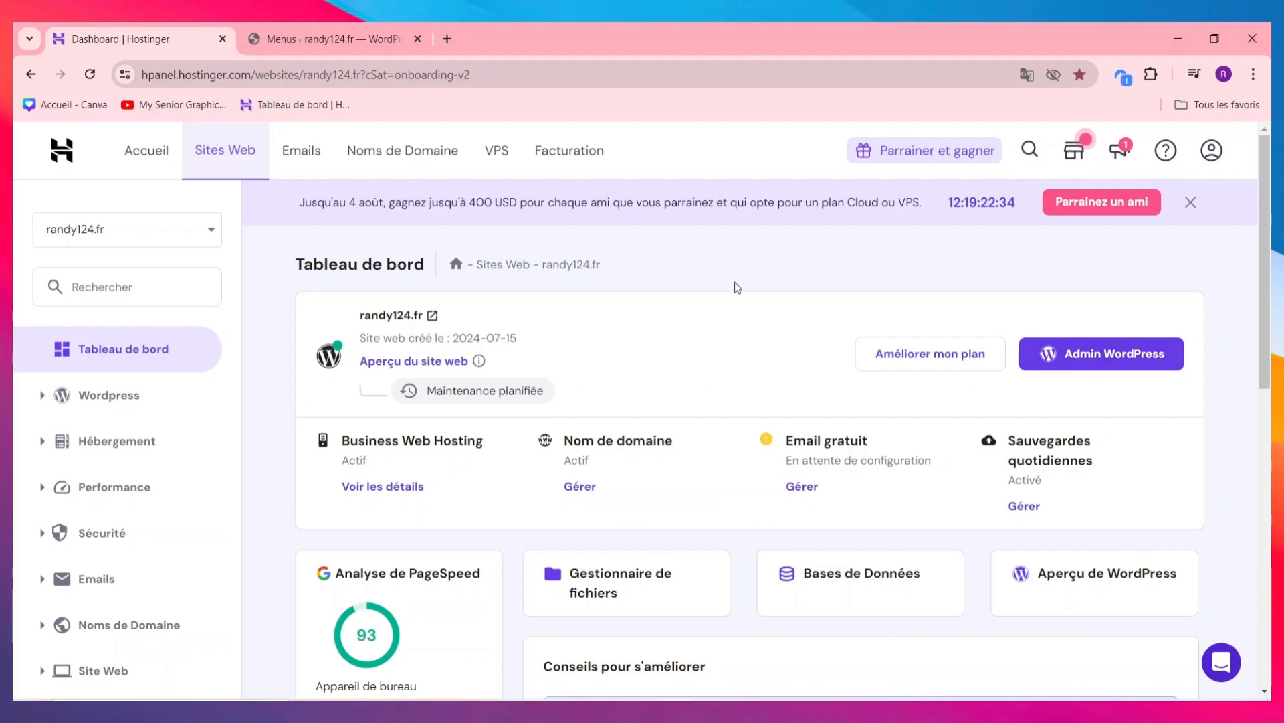
Step: Switch to the WordPress admin of randy124.fr and start a new page
left_click(369, 30)
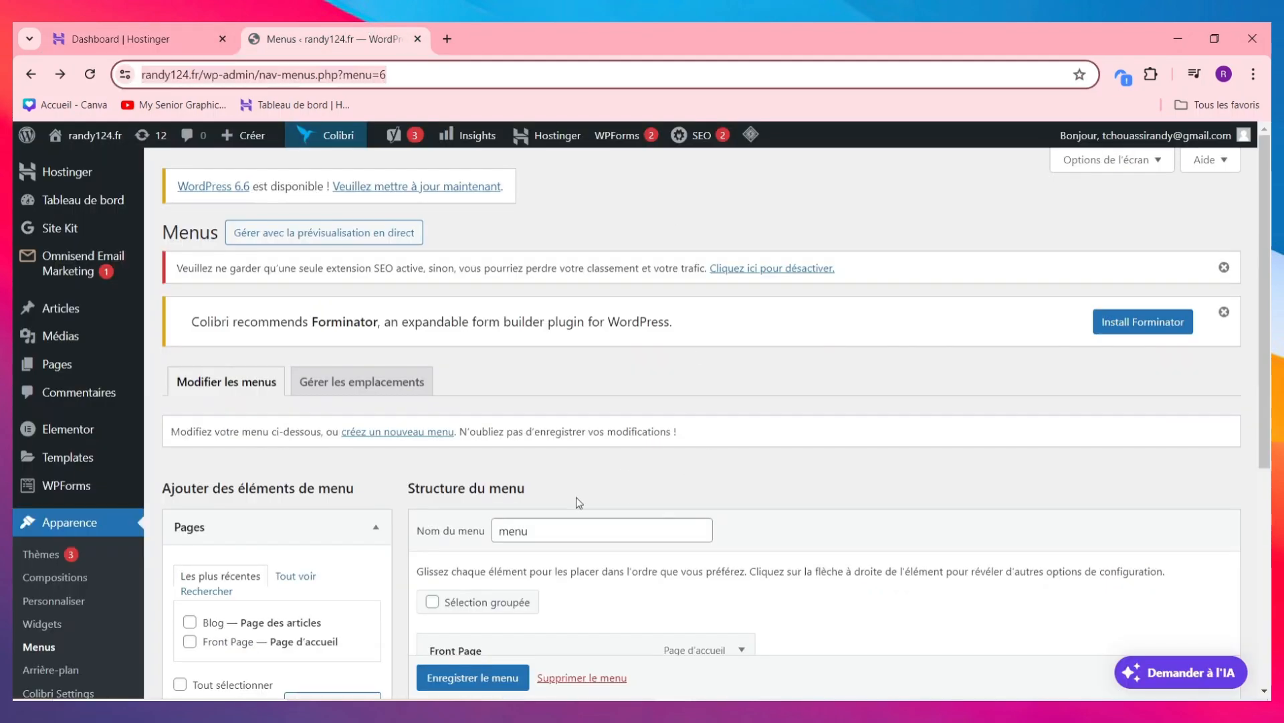
scroll(77, 422, "down", 4)
scroll(79, 422, "up", 4)
left_click(543, 470)
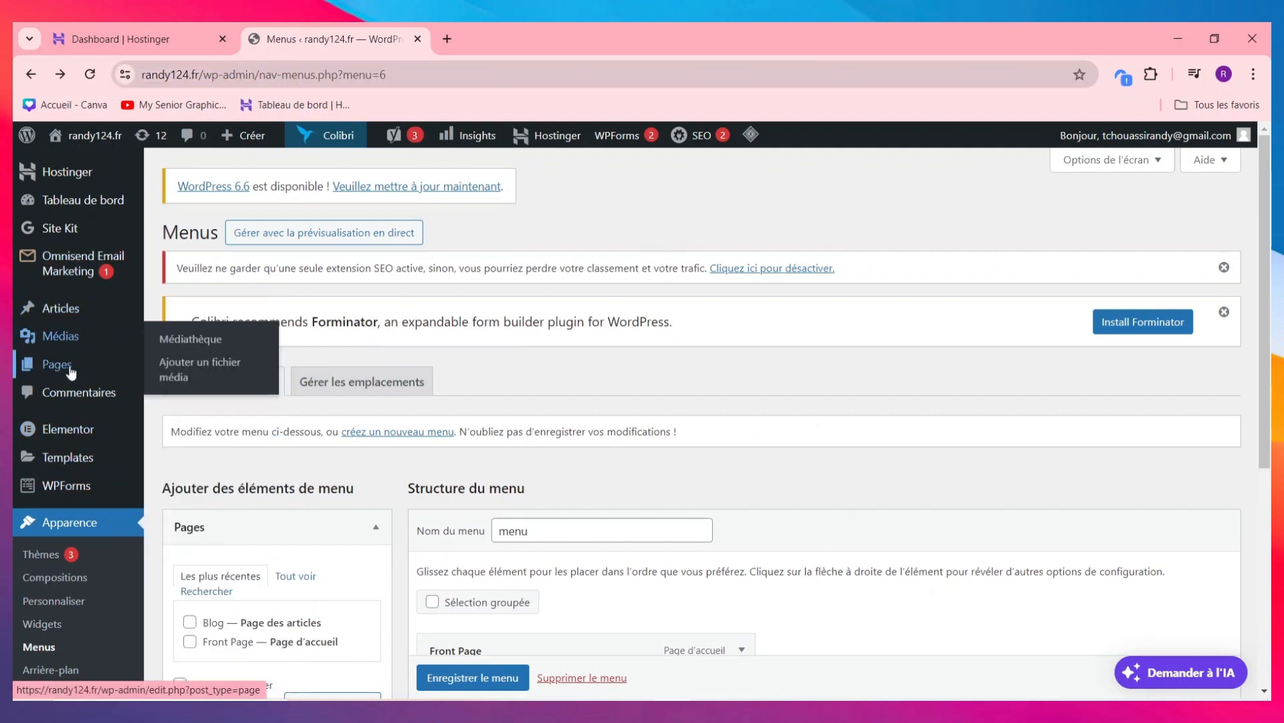
mouse_move(71, 372)
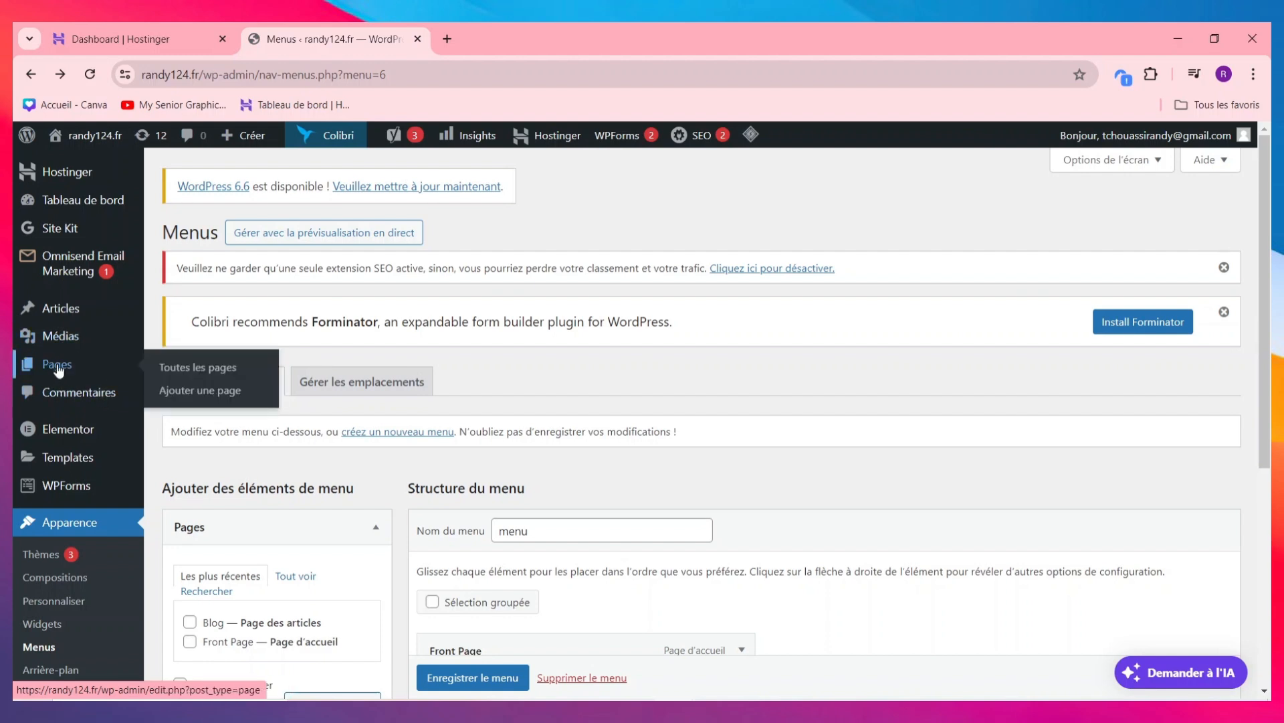
left_click(201, 394)
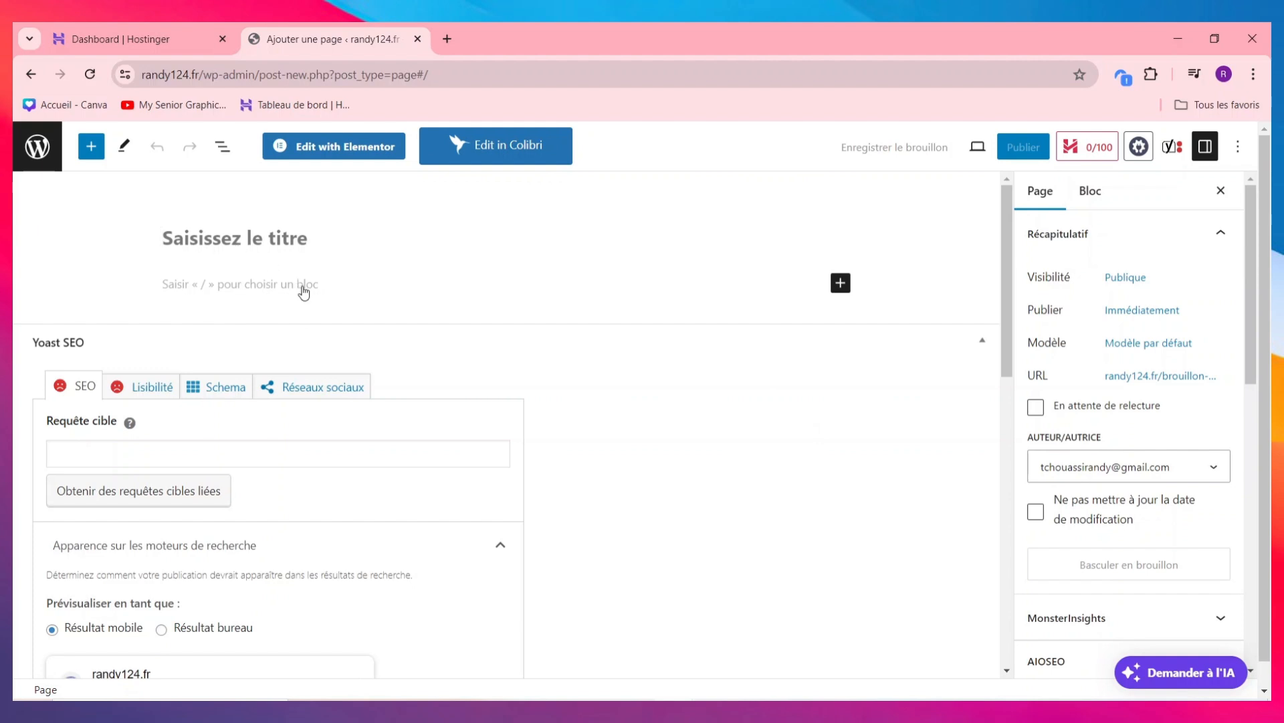
Step: Search the blocks for "ai" and insert an AI Content Creator block in the page
left_click(841, 284)
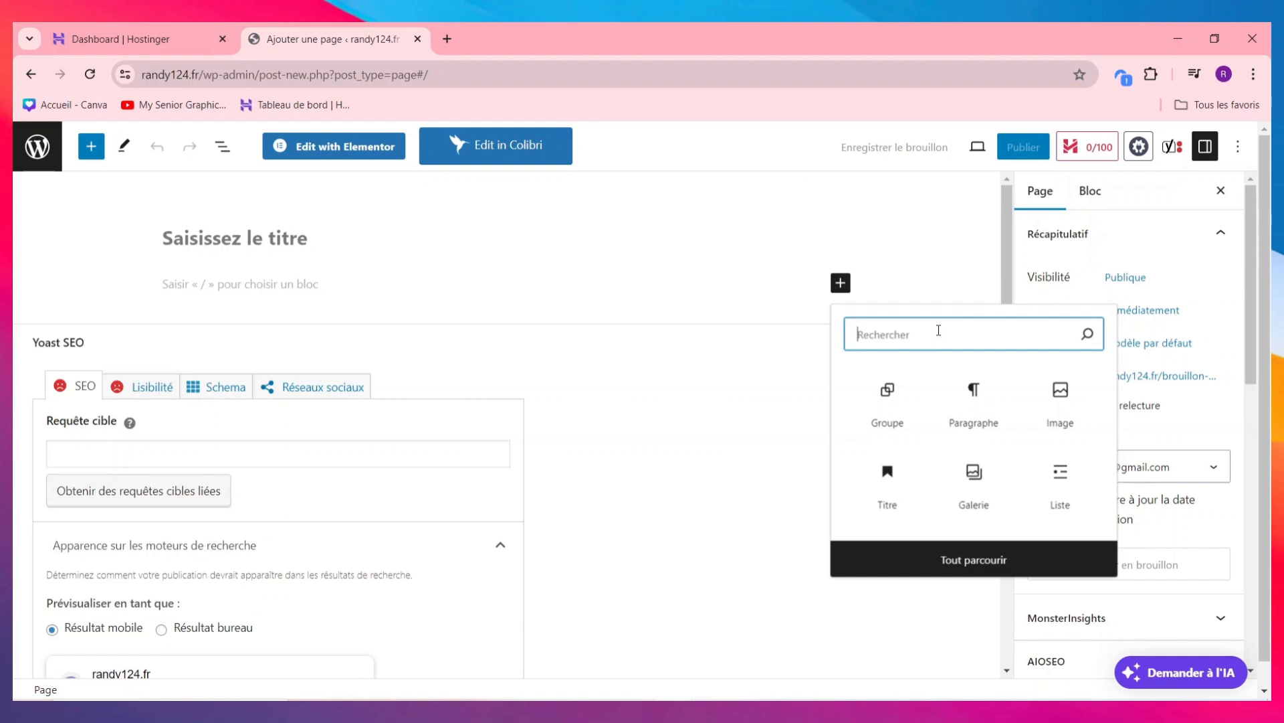
type("ai")
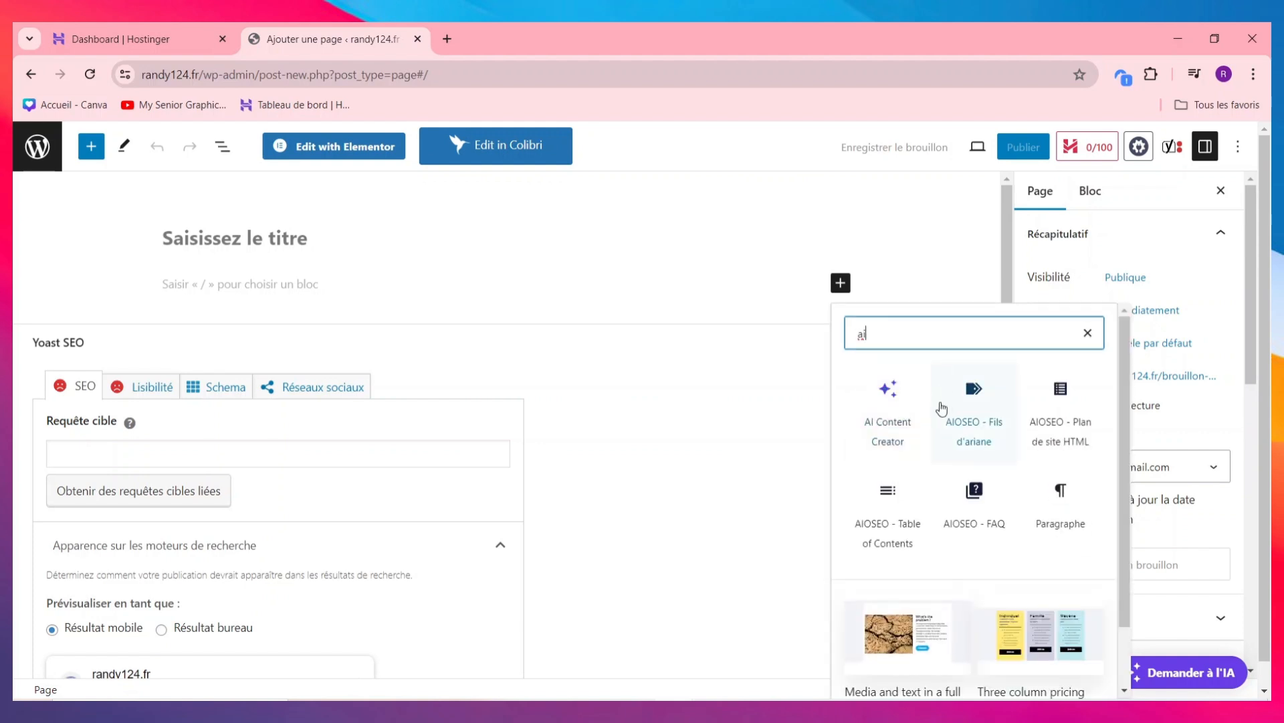
left_click(889, 424)
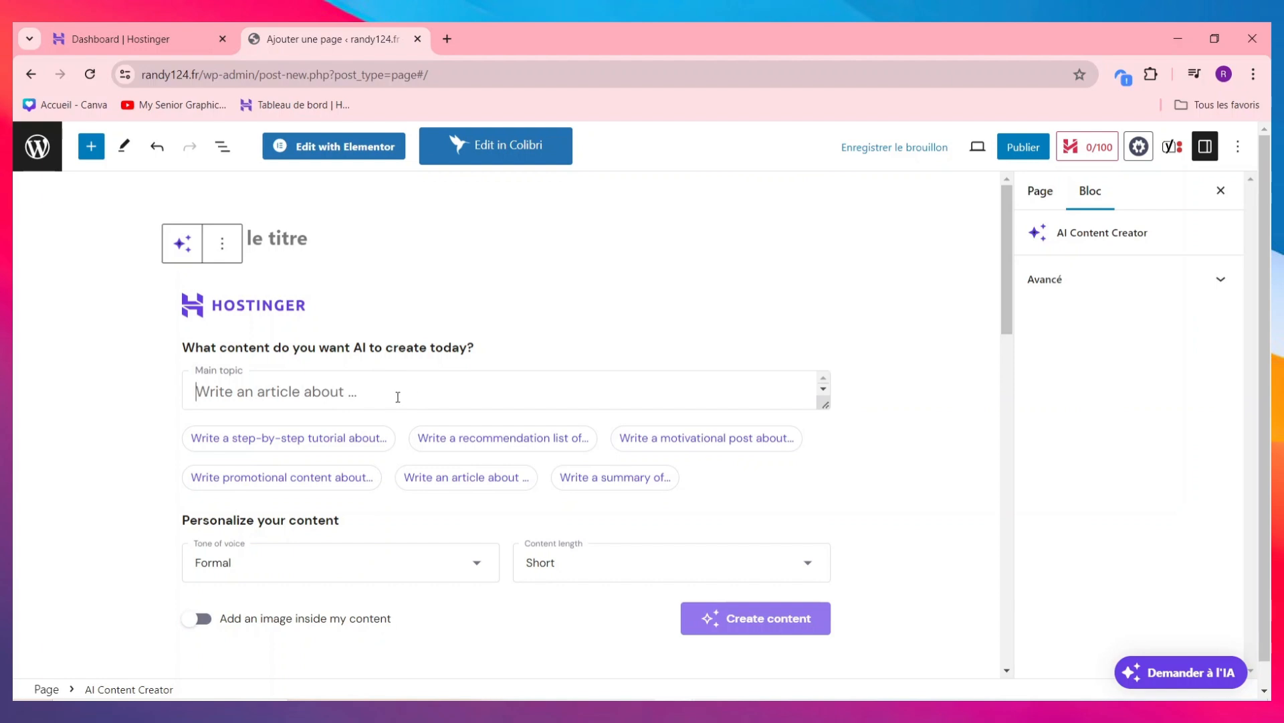
Step: Enter "ecris moi un article sur le nouvel iphone 14" as the AI Content Creator's main topic
left_click(449, 390)
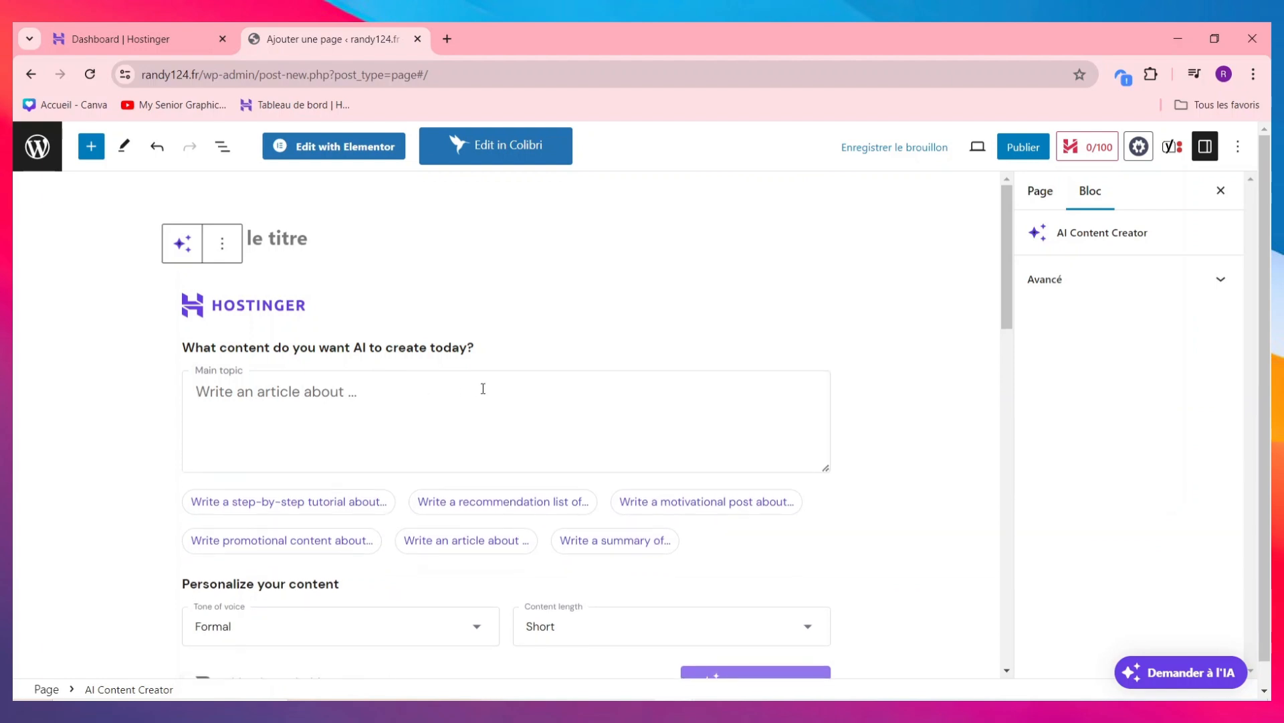
type("ecr")
key("BackSpace")
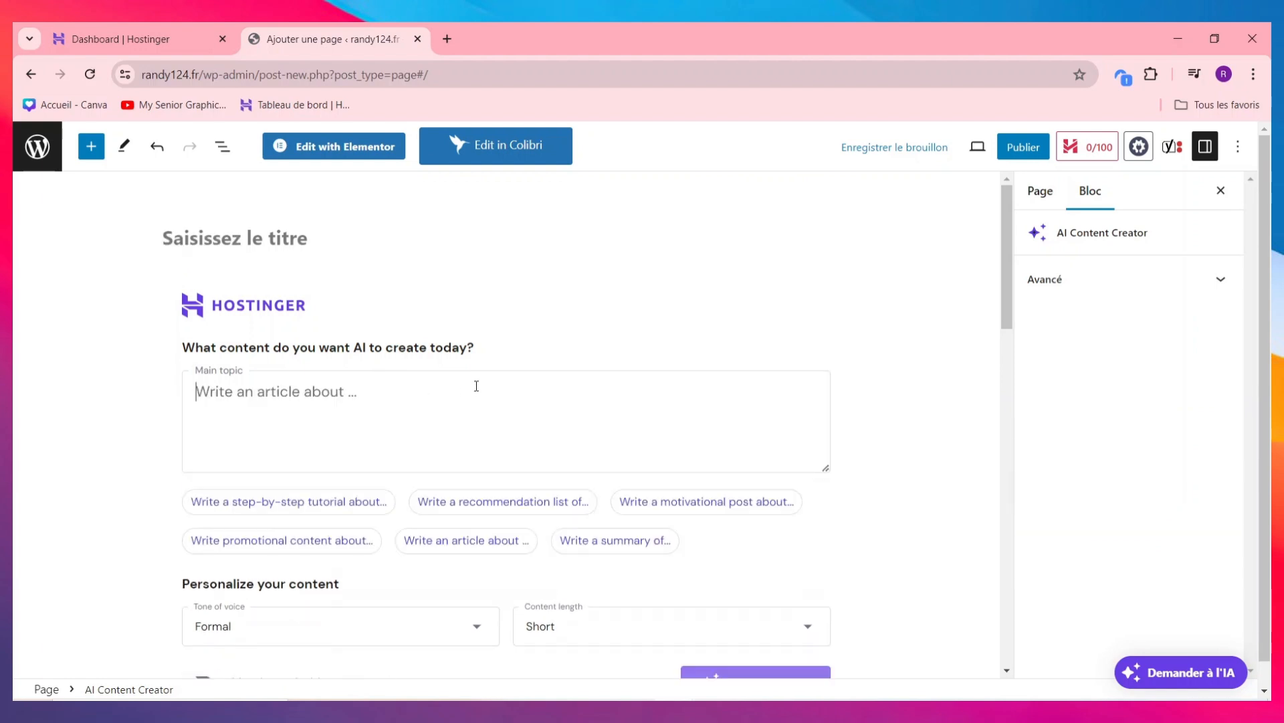
type("ecris moi")
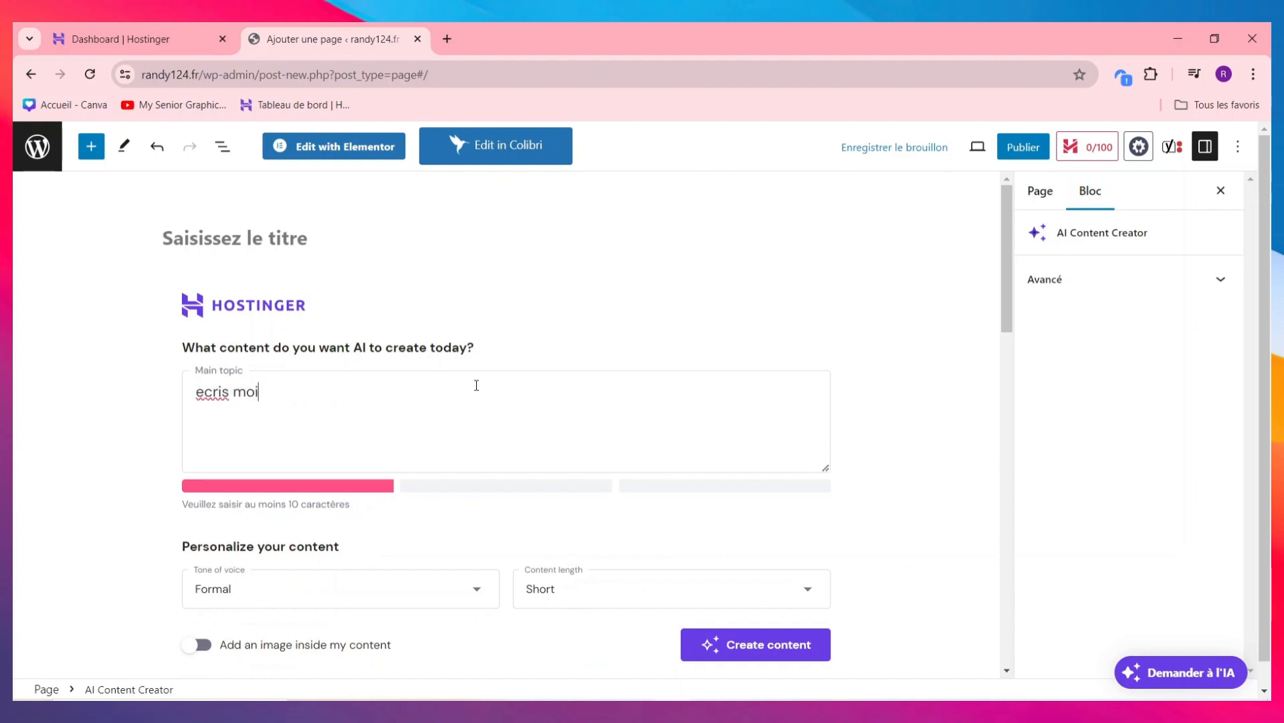
type(" un article")
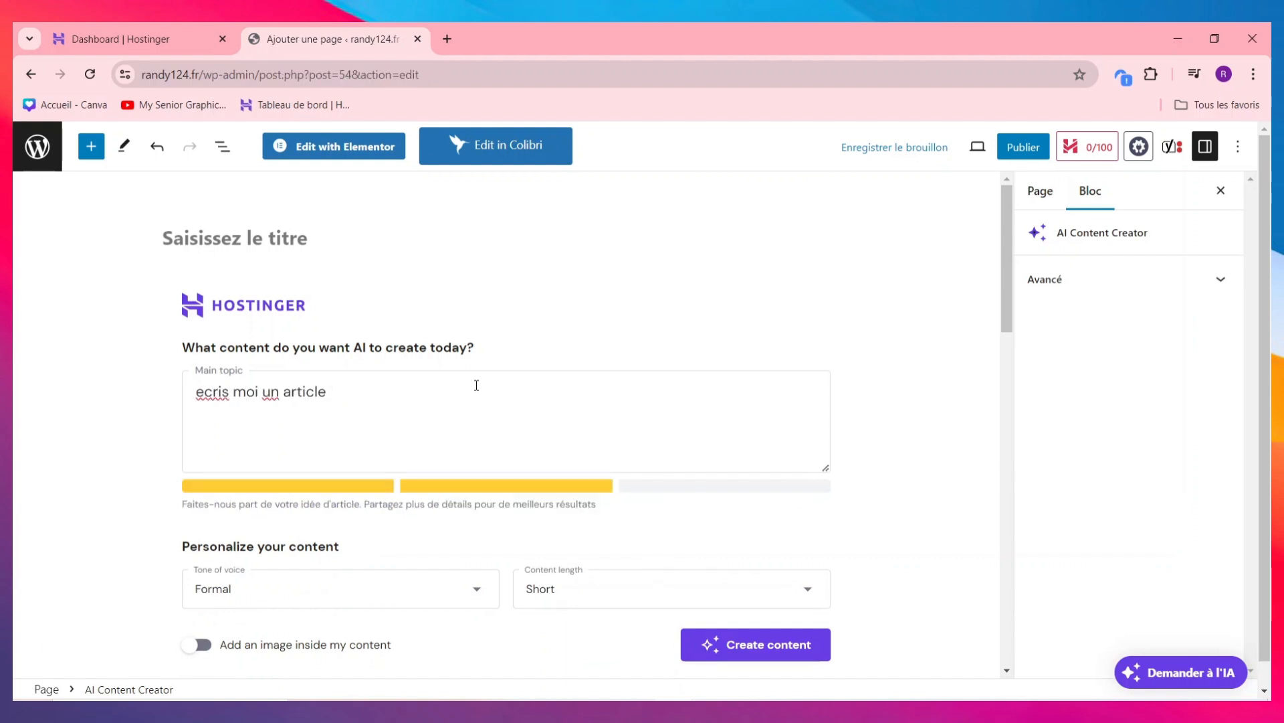
type(" sur le nouvel iphone 14")
Step: Generate the article with a Formal tone, Medium length and an image inside the content
left_click(405, 600)
scroll(375, 622, "down", 4)
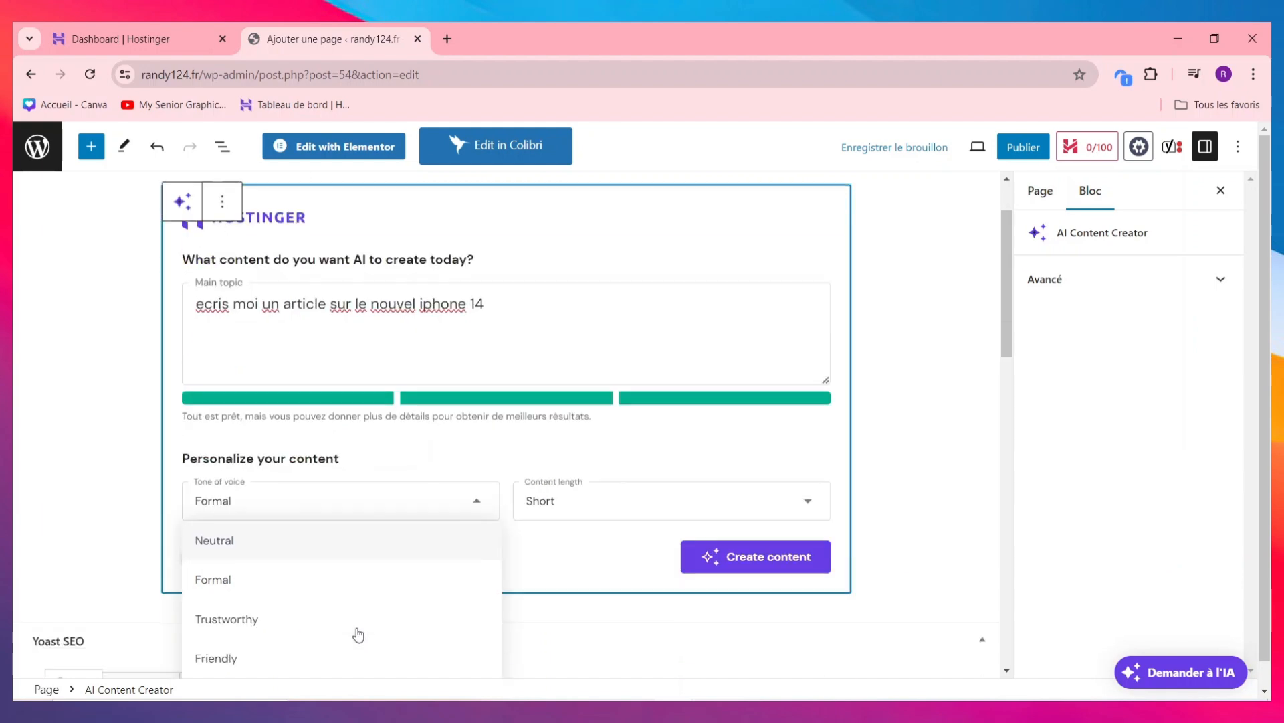
scroll(324, 491, "down", 4)
scroll(347, 316, "up", 4)
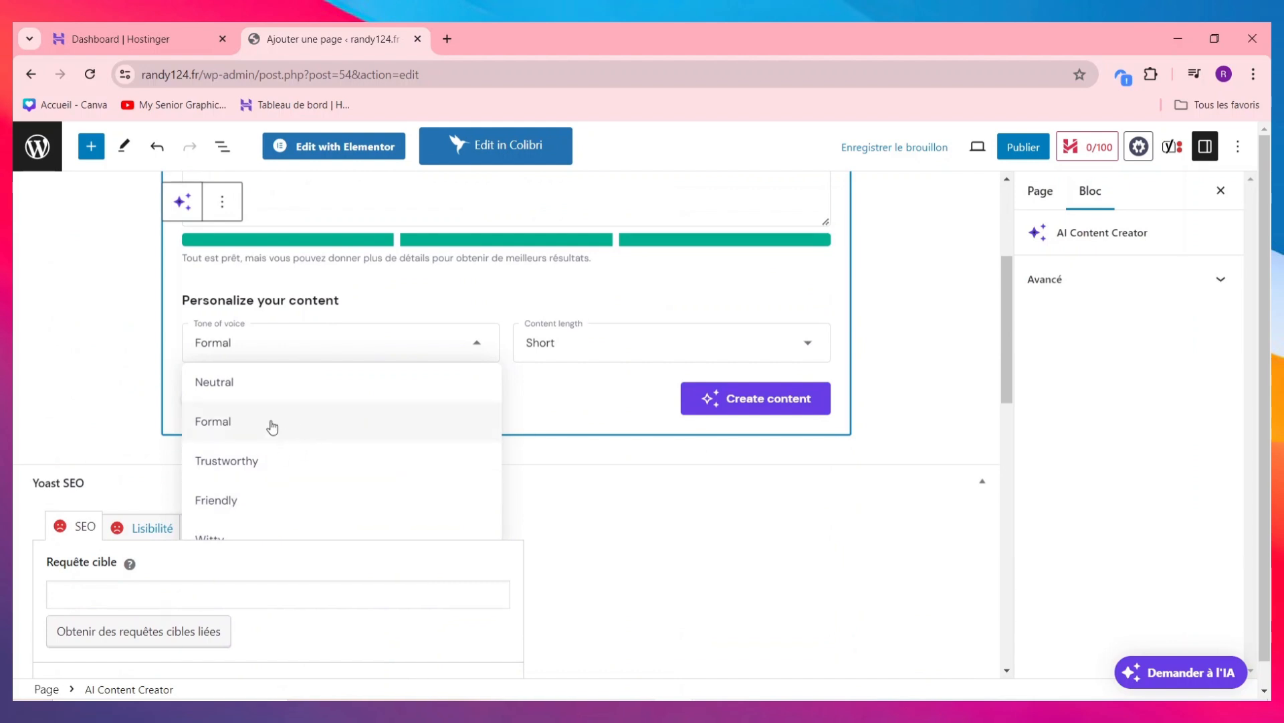
left_click(296, 430)
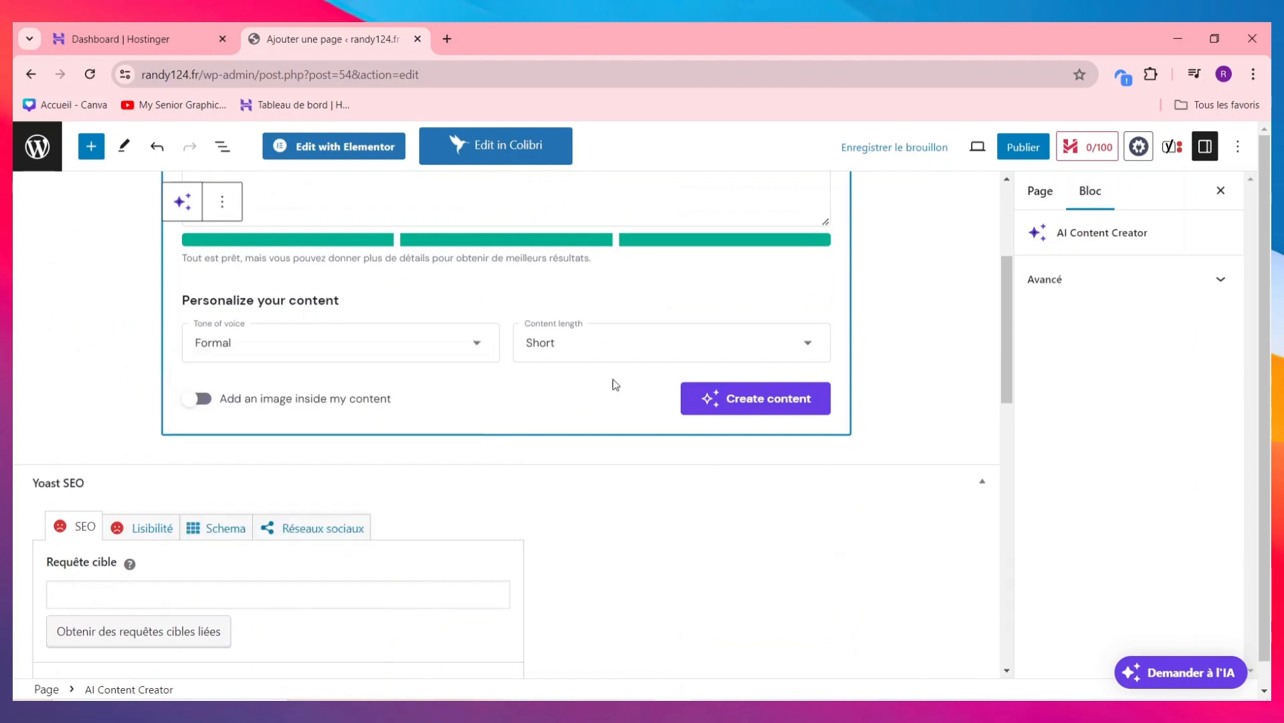
left_click(675, 357)
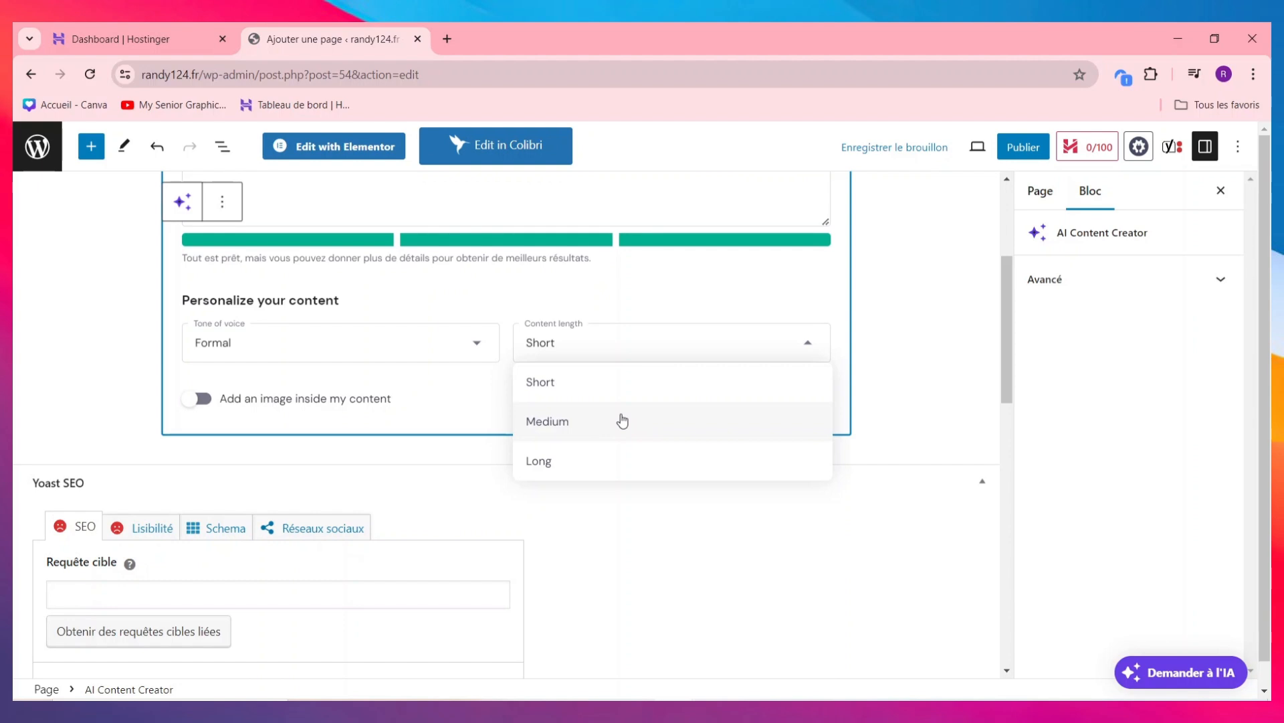
left_click(622, 420)
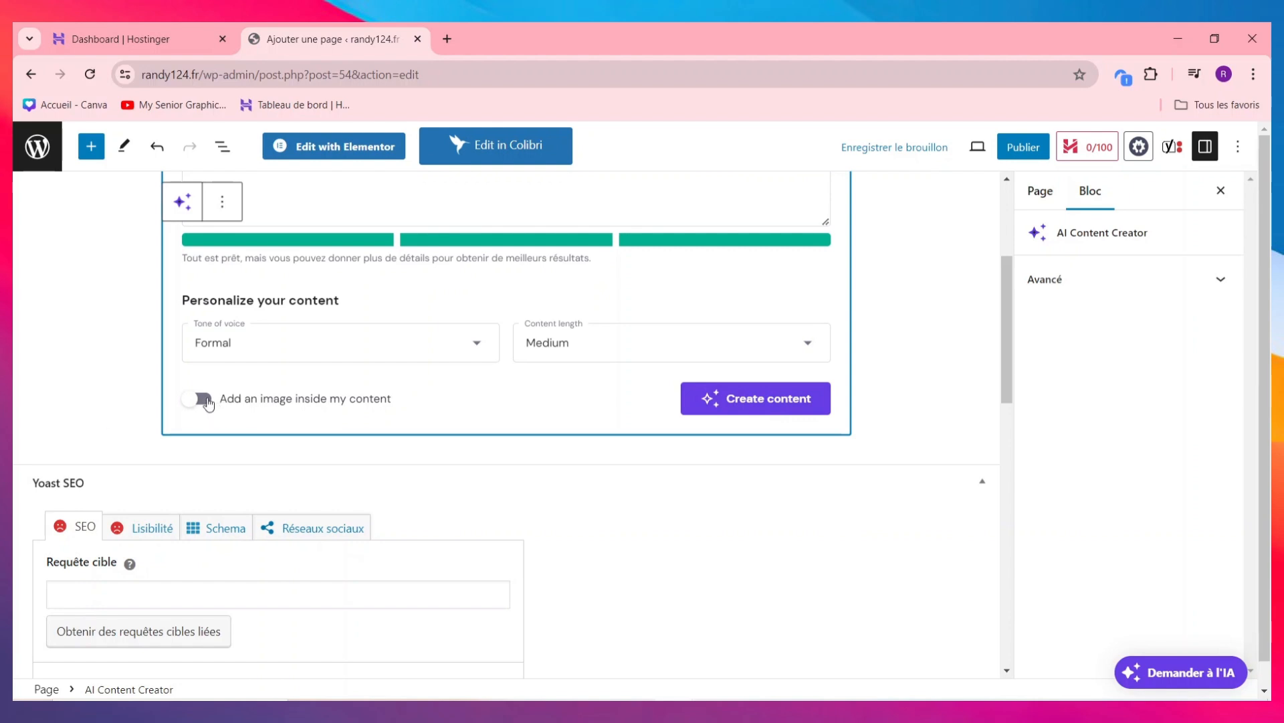
left_click(207, 400)
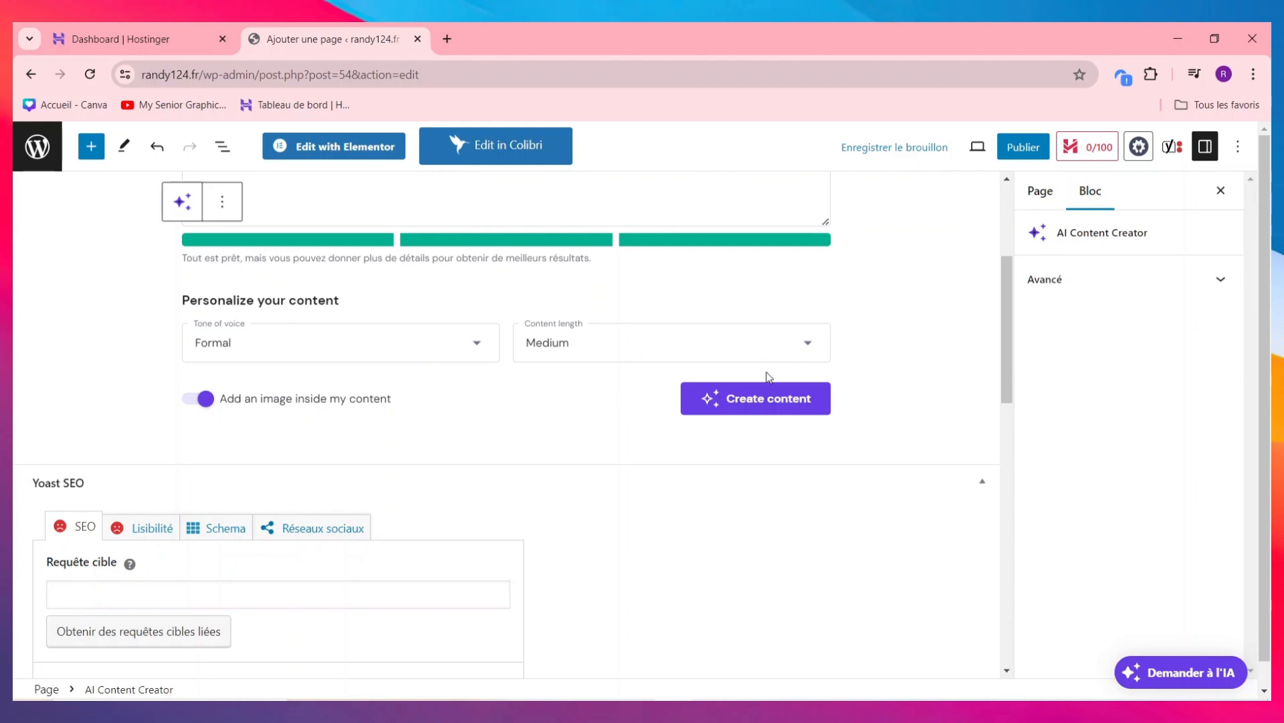
left_click(739, 409)
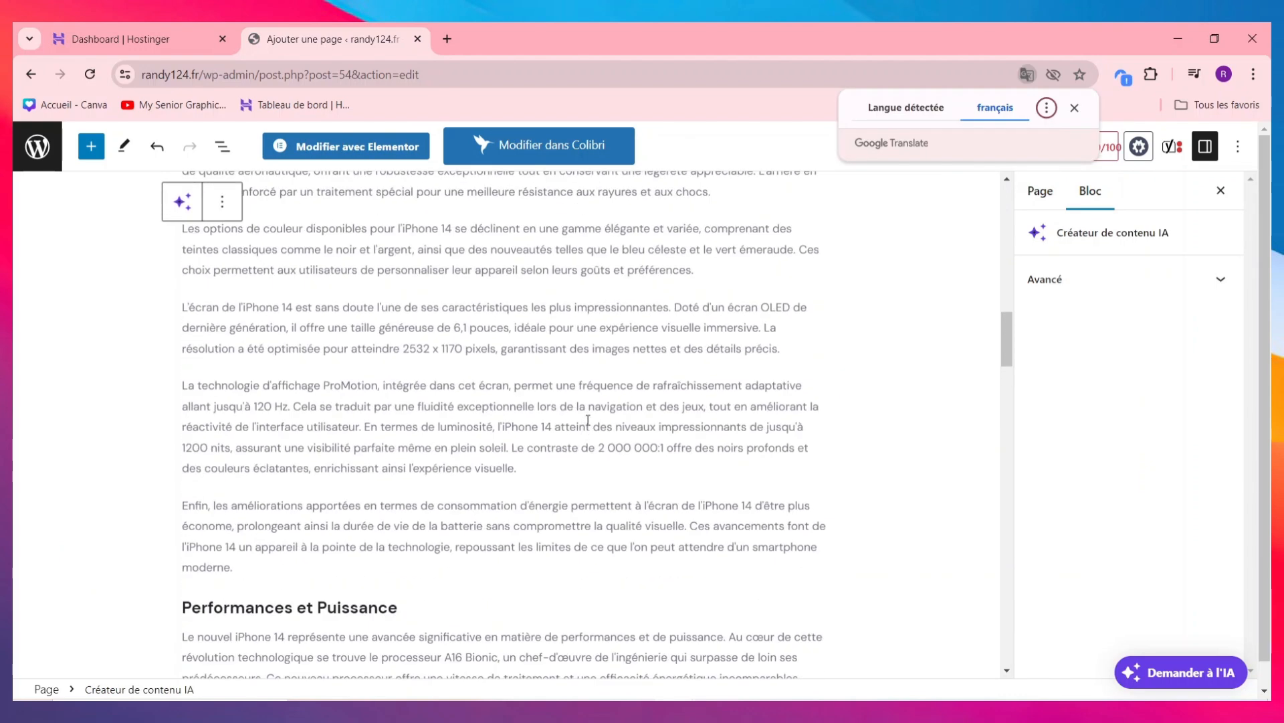
Step: Review the generated iPhone 14 article from its image through to the last section
scroll(603, 442, "up", 15)
scroll(616, 438, "down", 20)
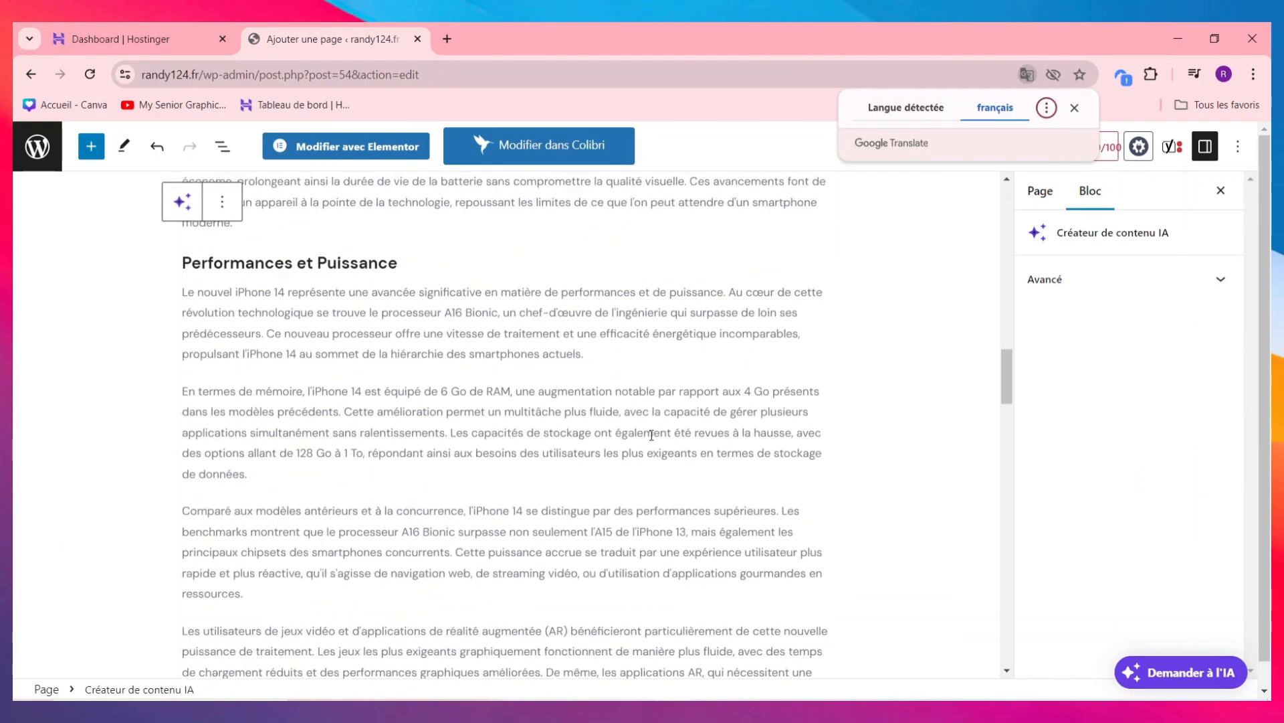
scroll(651, 435, "down", 15)
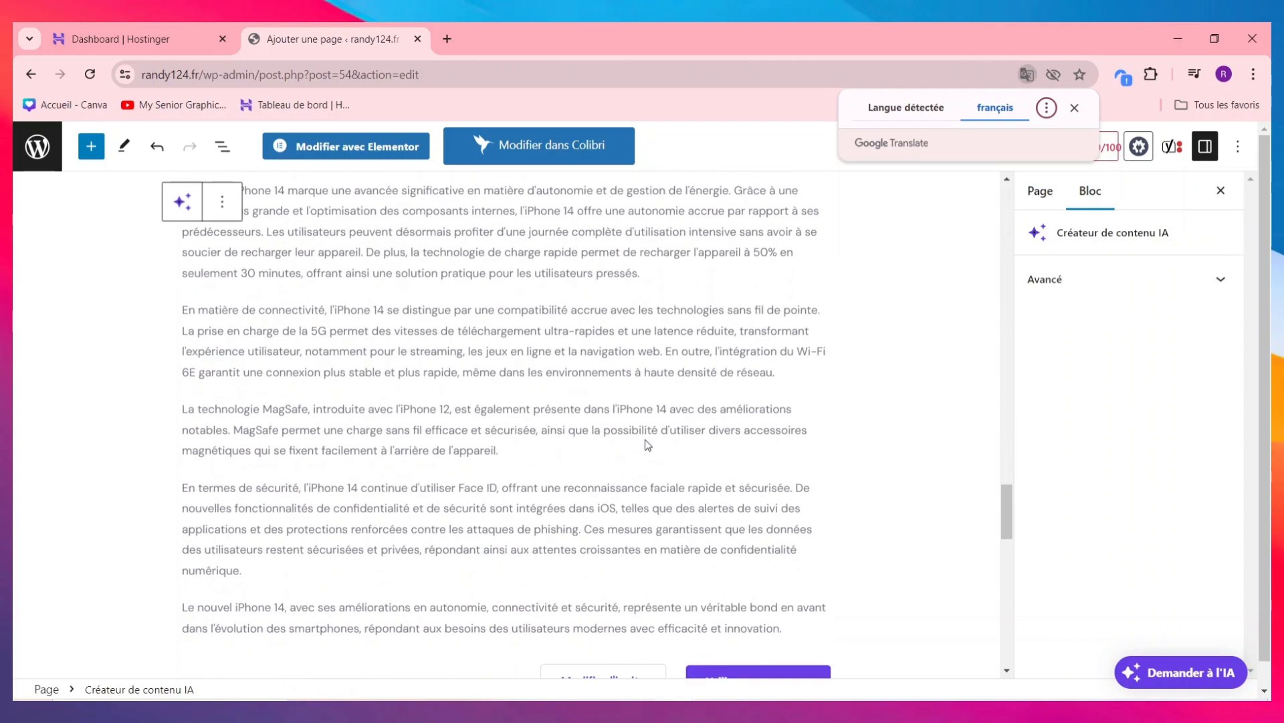
scroll(648, 445, "down", 6)
scroll(647, 445, "up", 20)
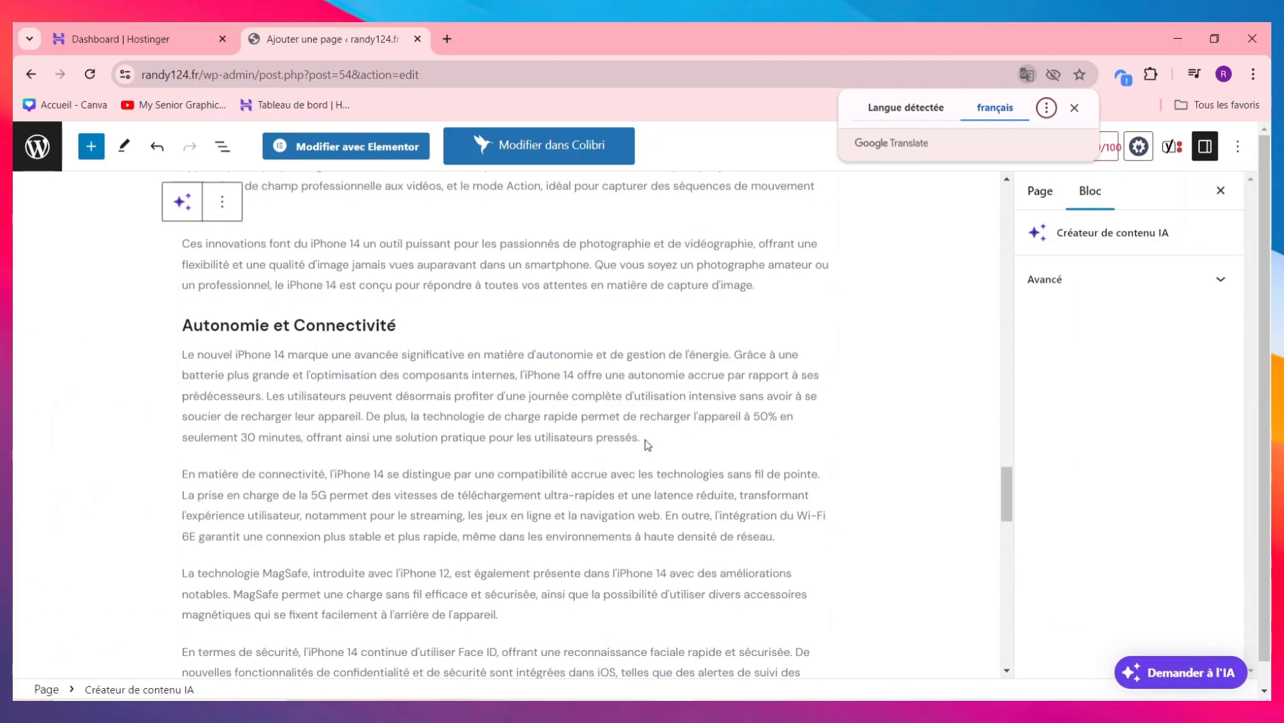
scroll(645, 444, "up", 15)
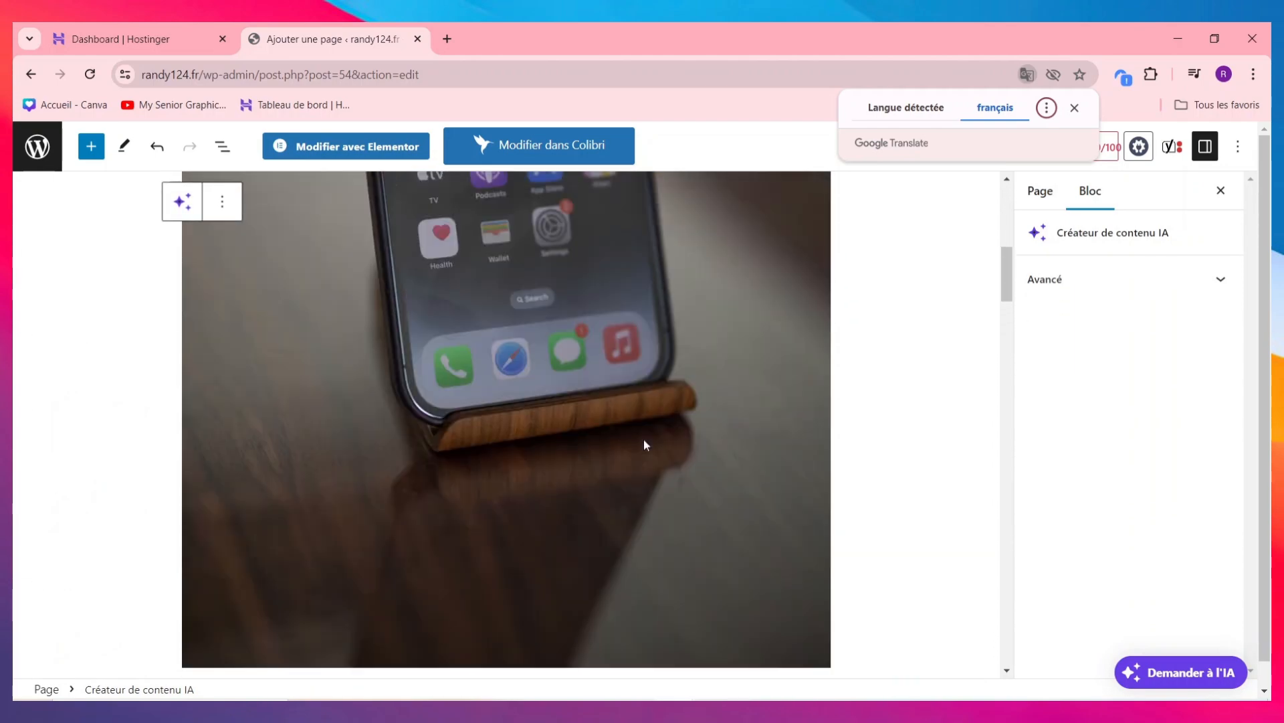
scroll(644, 439, "down", 5)
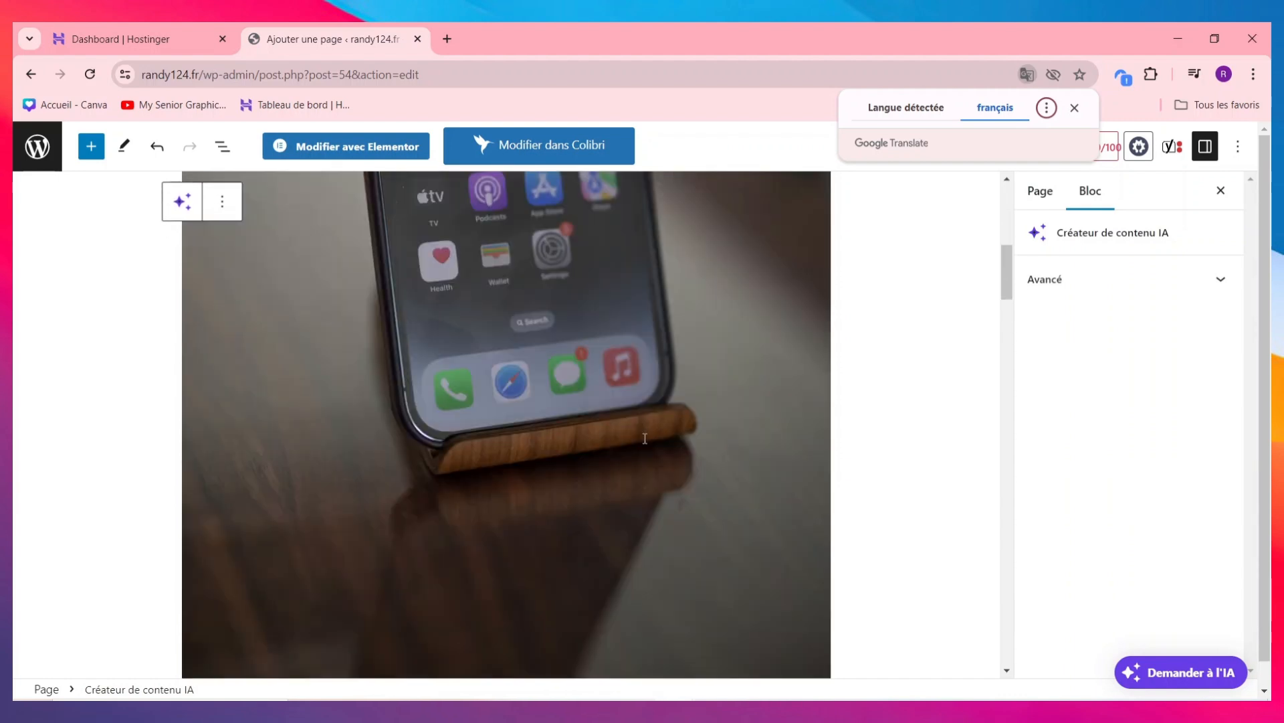
scroll(602, 422, "up", 5)
Step: Title the page "les secret du nouvel iphone 14"
left_click(377, 239)
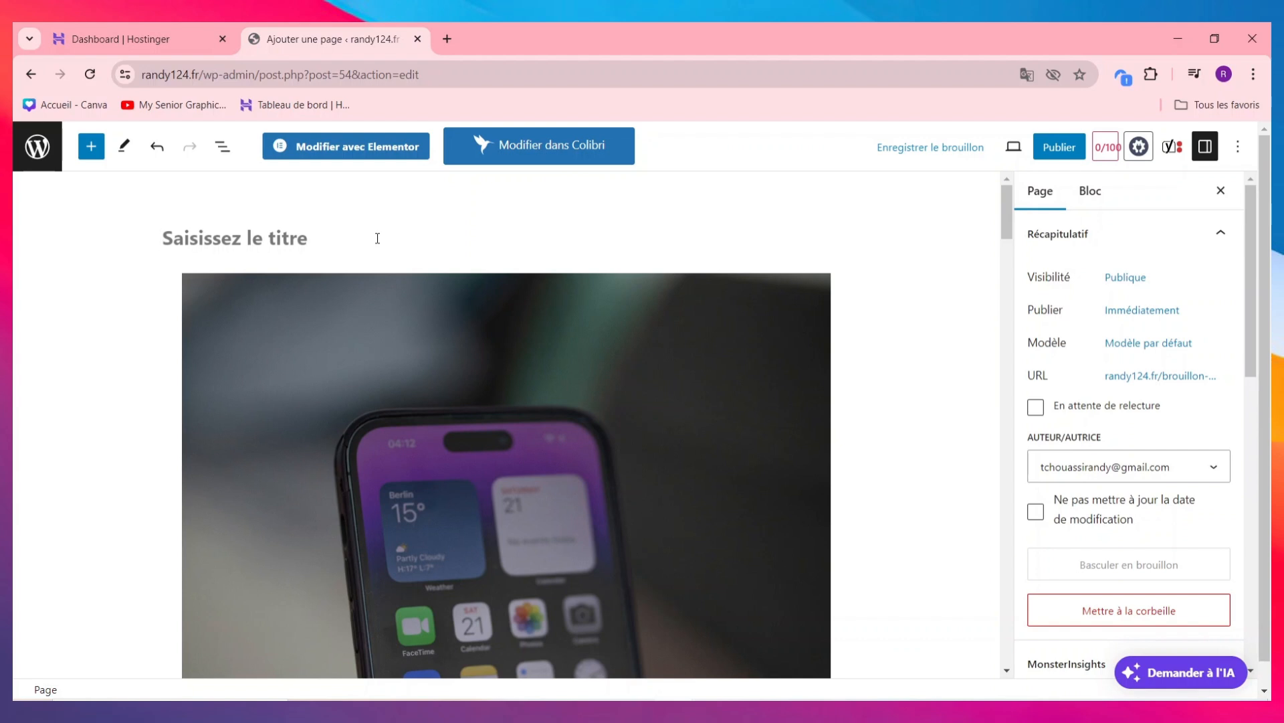
type("les")
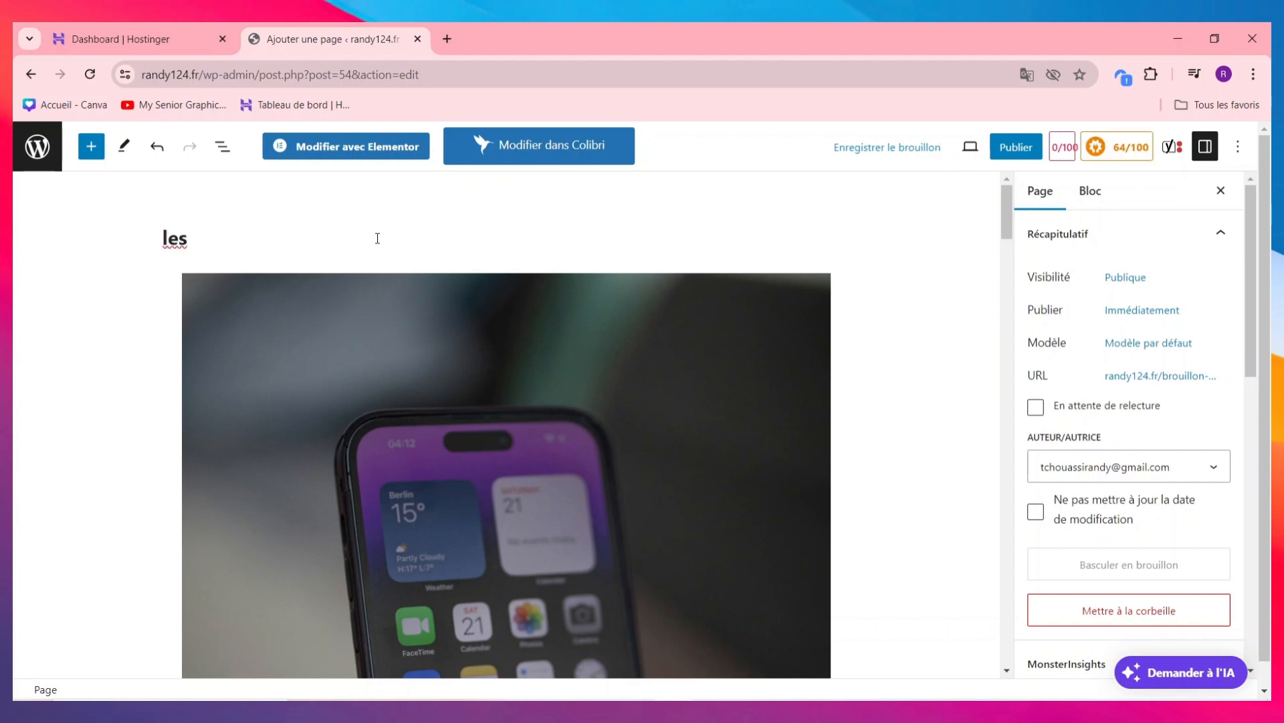
type(" secret d")
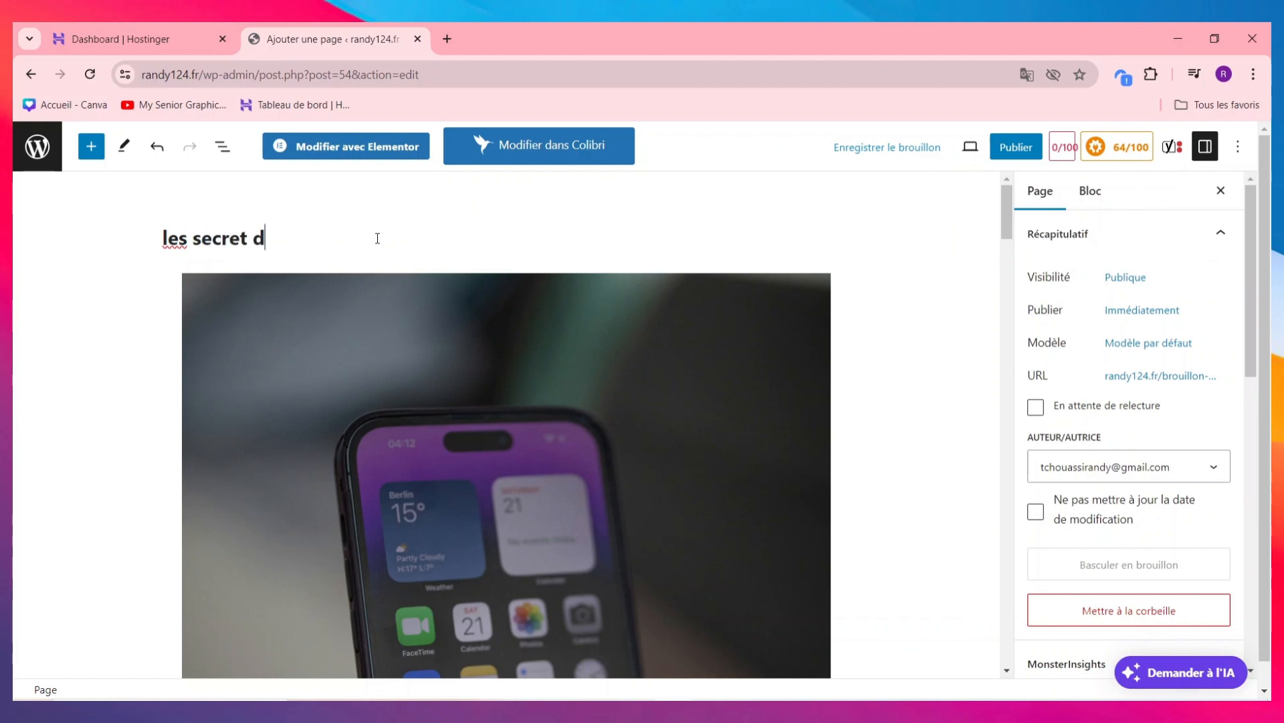
Step: Delete the AI-generated article block from the page body, keeping the title
scroll(639, 576, "down", 15)
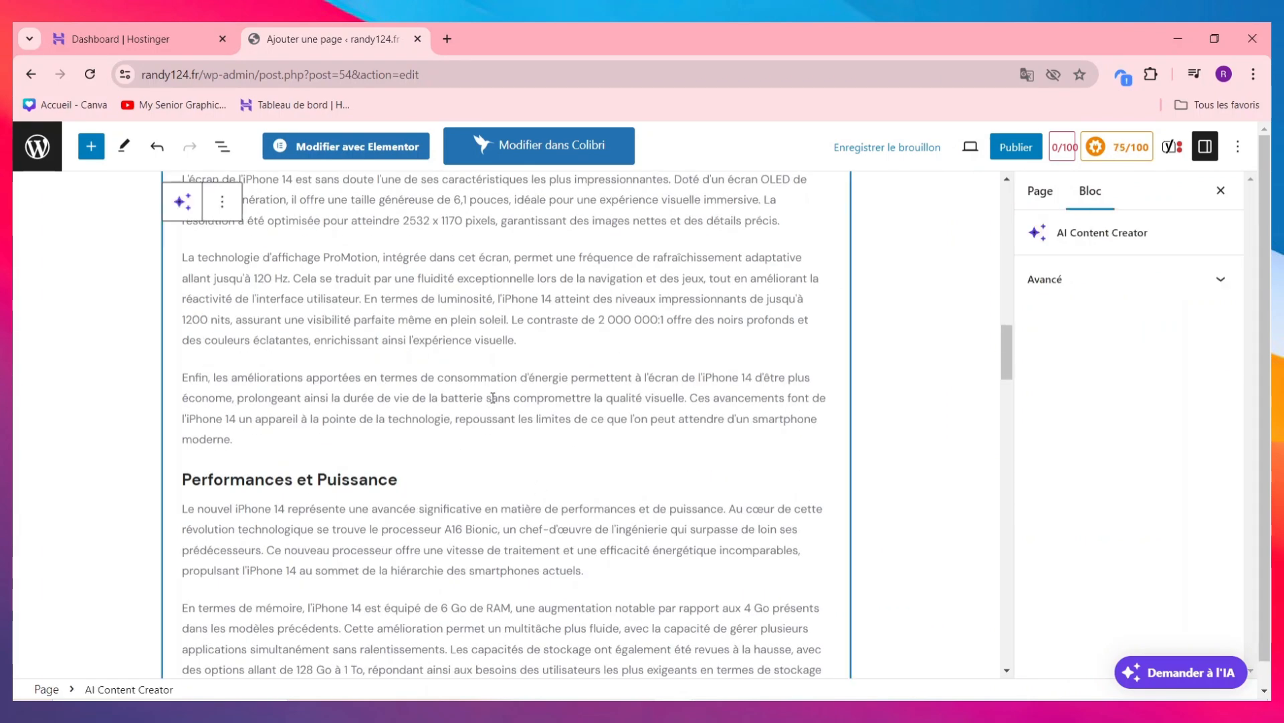
triple_click(522, 397)
left_click(580, 394)
triple_click(609, 420)
key("BackSpace")
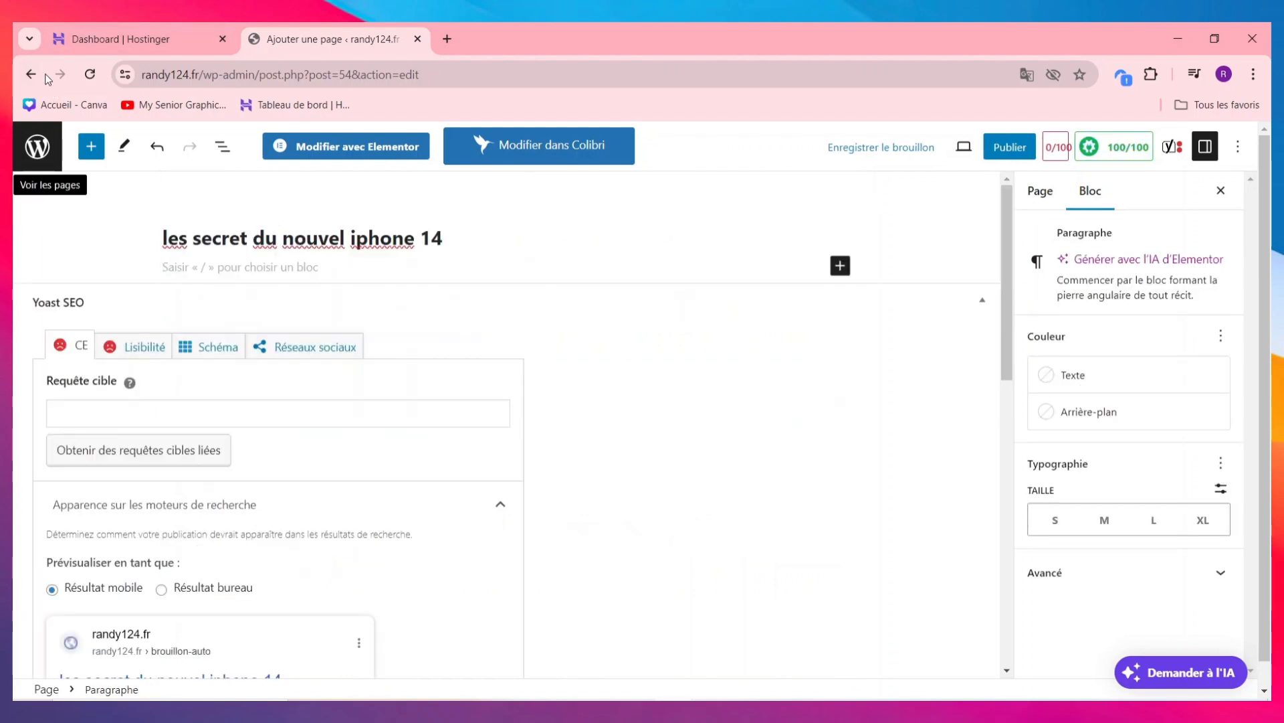
left_click(157, 145)
key("BackSpace")
Step: Examine the page's Yoast SEO section, including the search preview, SEO title, slug and meta description fields
scroll(335, 466, "down", 5)
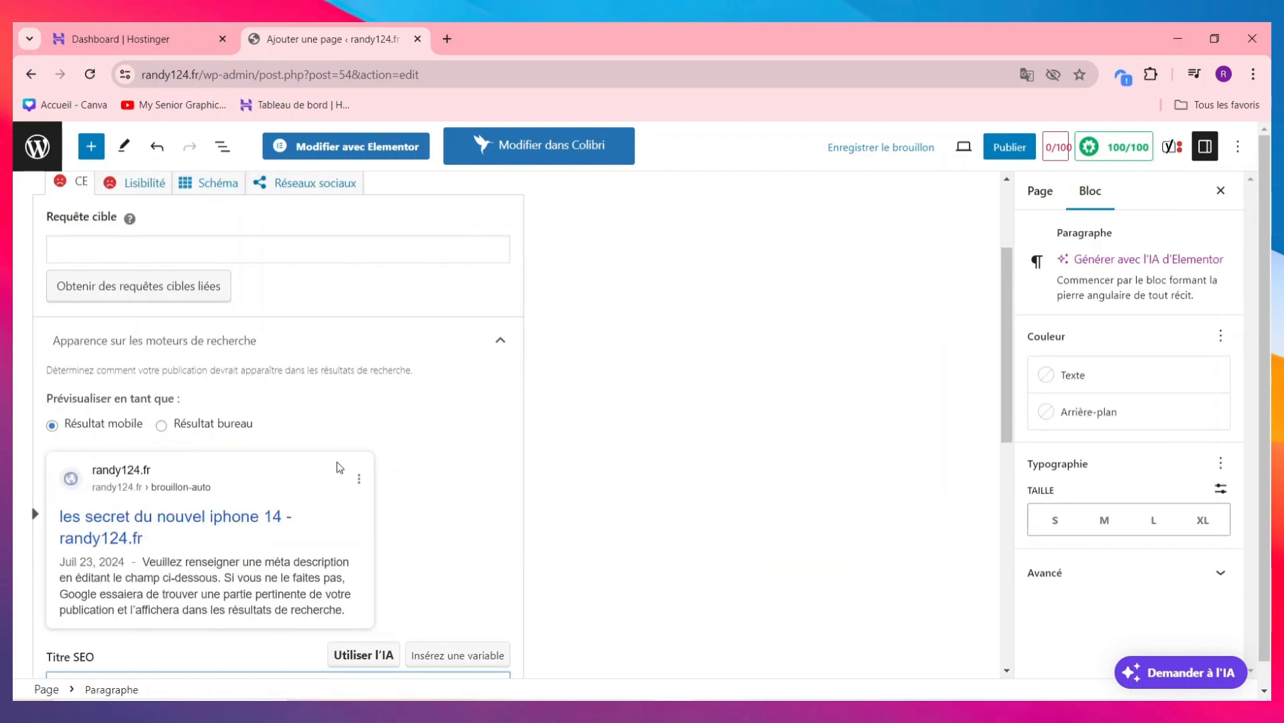
left_click(290, 485)
scroll(197, 528, "down", 5)
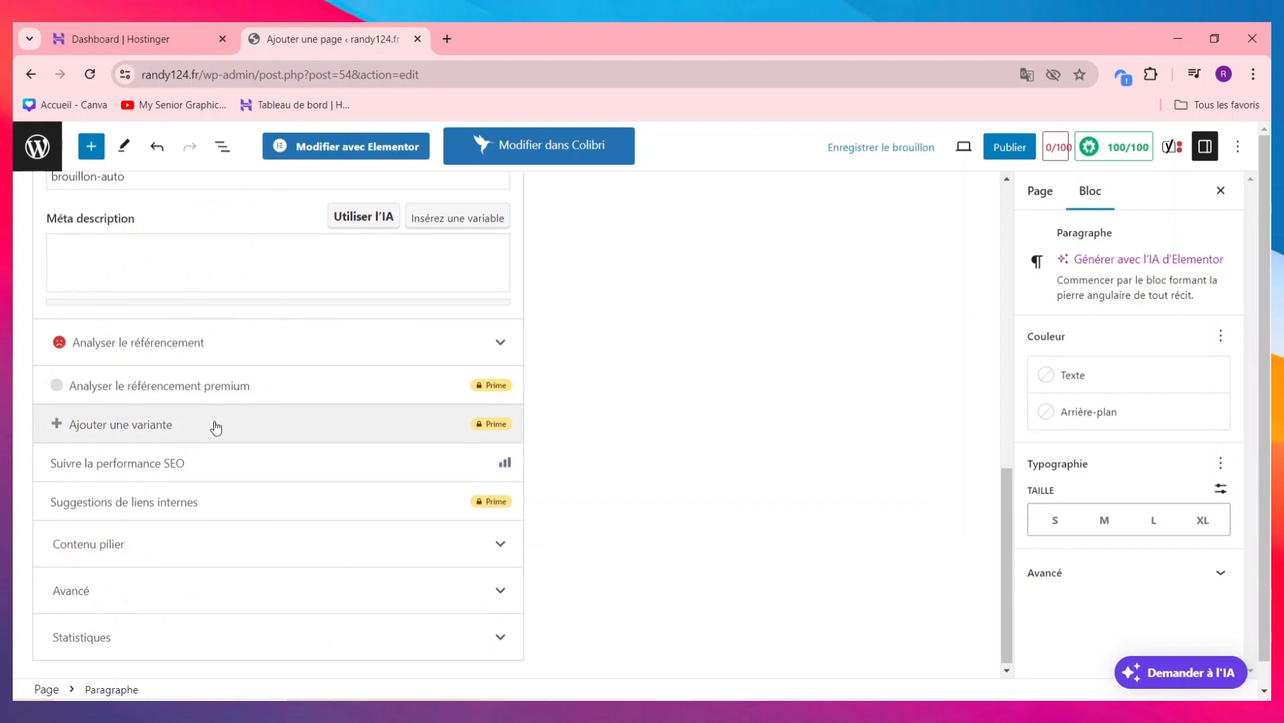
scroll(383, 573, "up", 6)
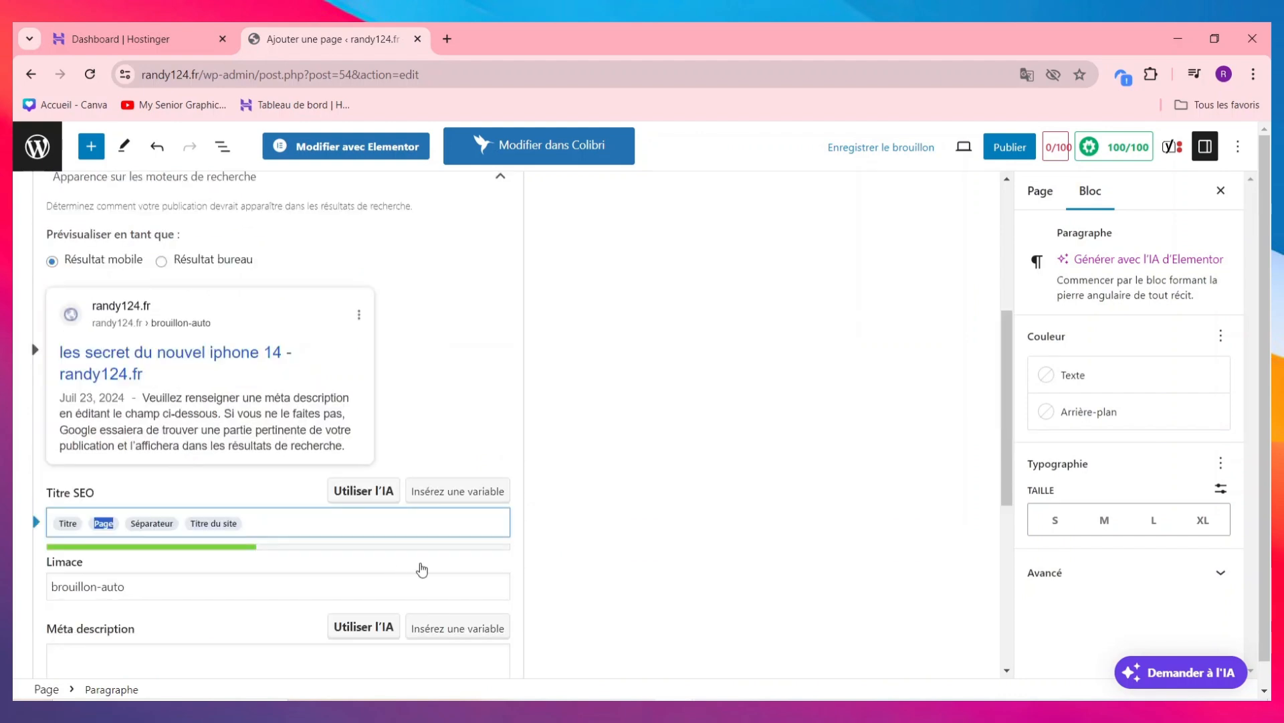
scroll(422, 570, "down", 3)
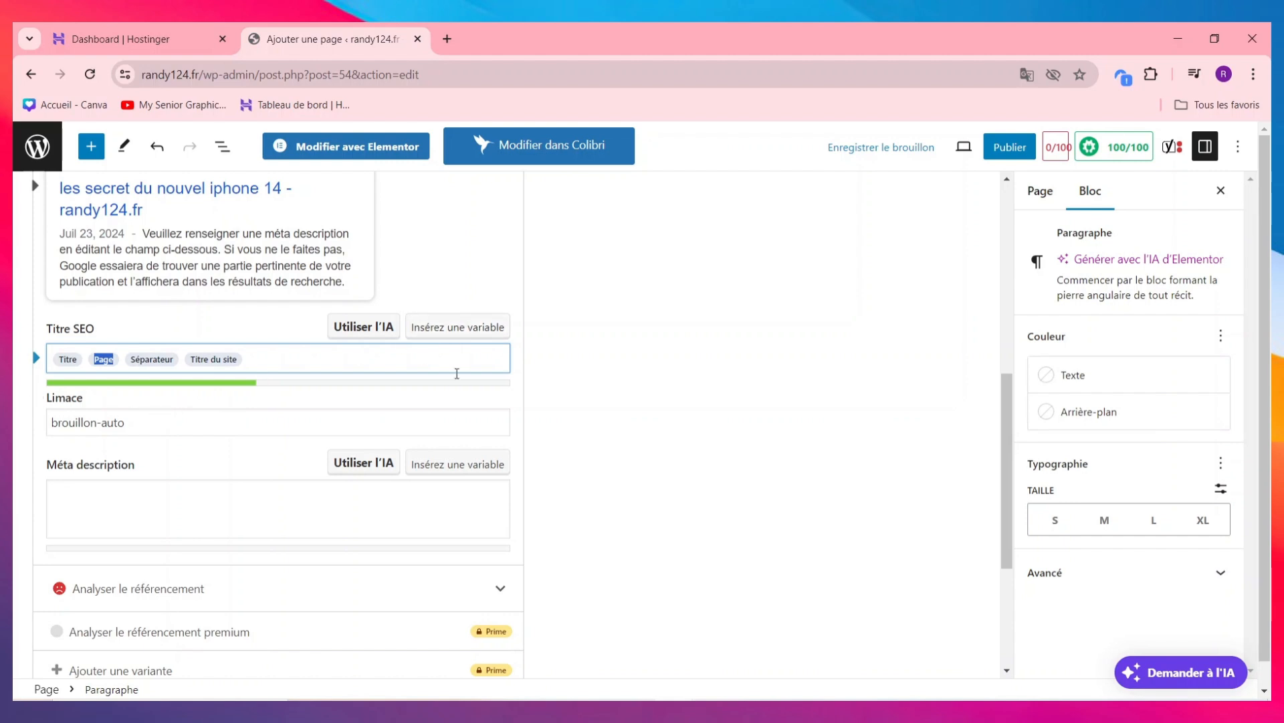
scroll(455, 375, "up", 7)
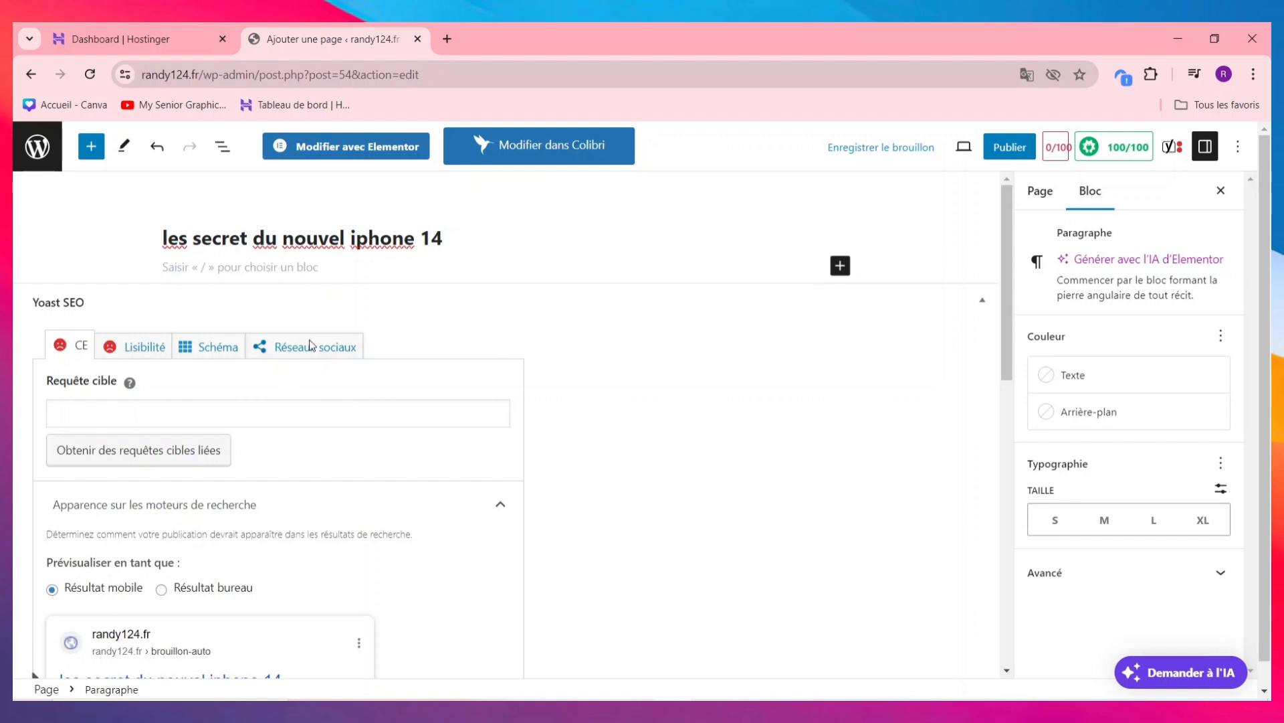
Step: Open ChatGPT at chat.openai.com in a new browser tab
left_click(450, 40)
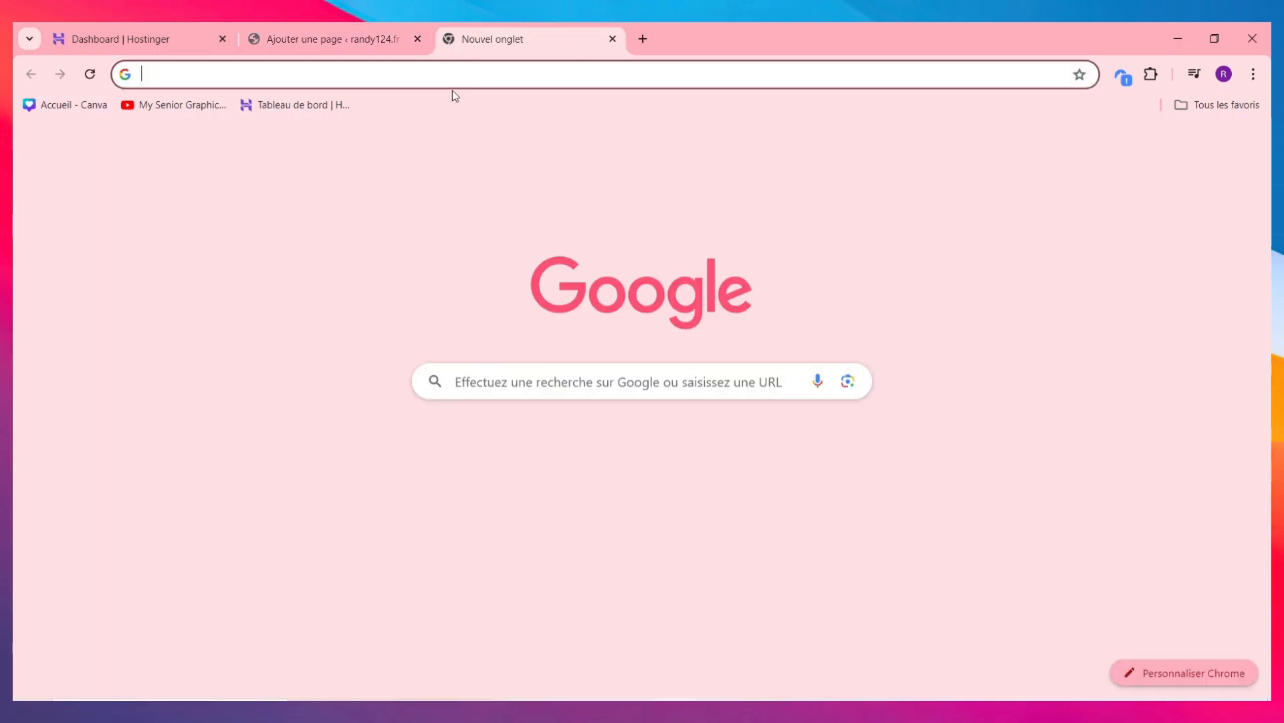
type("chat.openai.com")
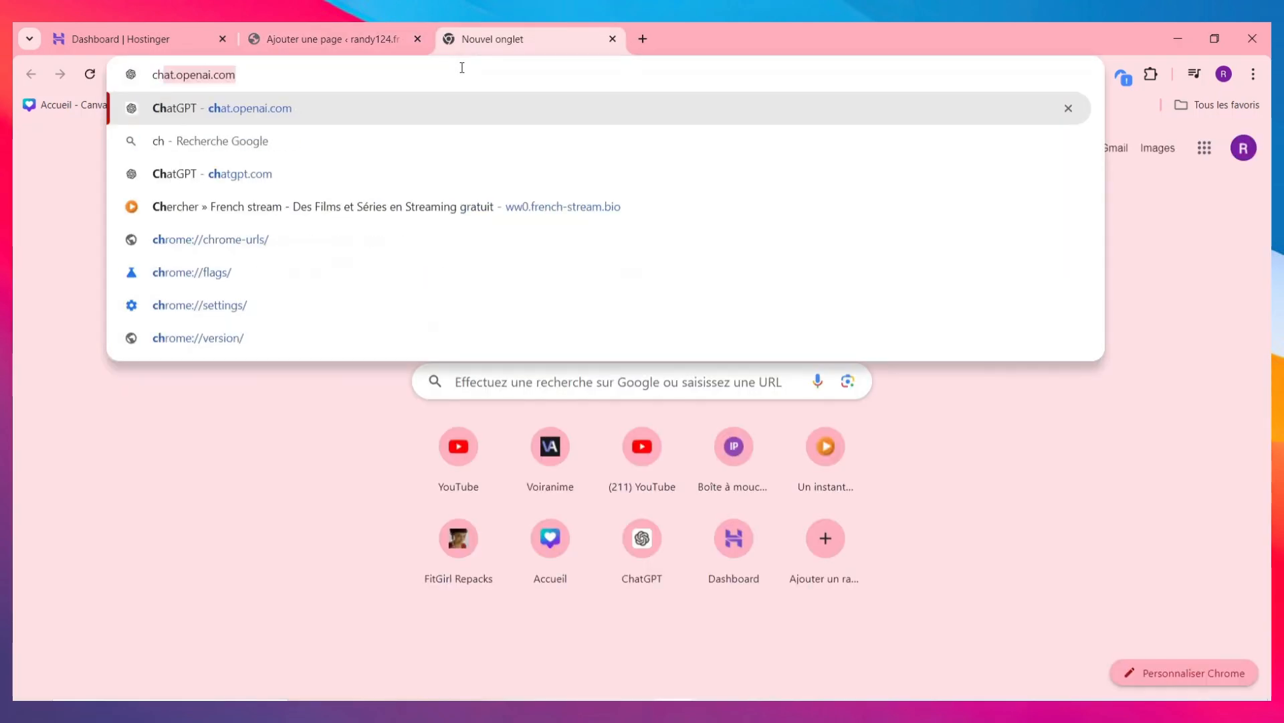
key("Return")
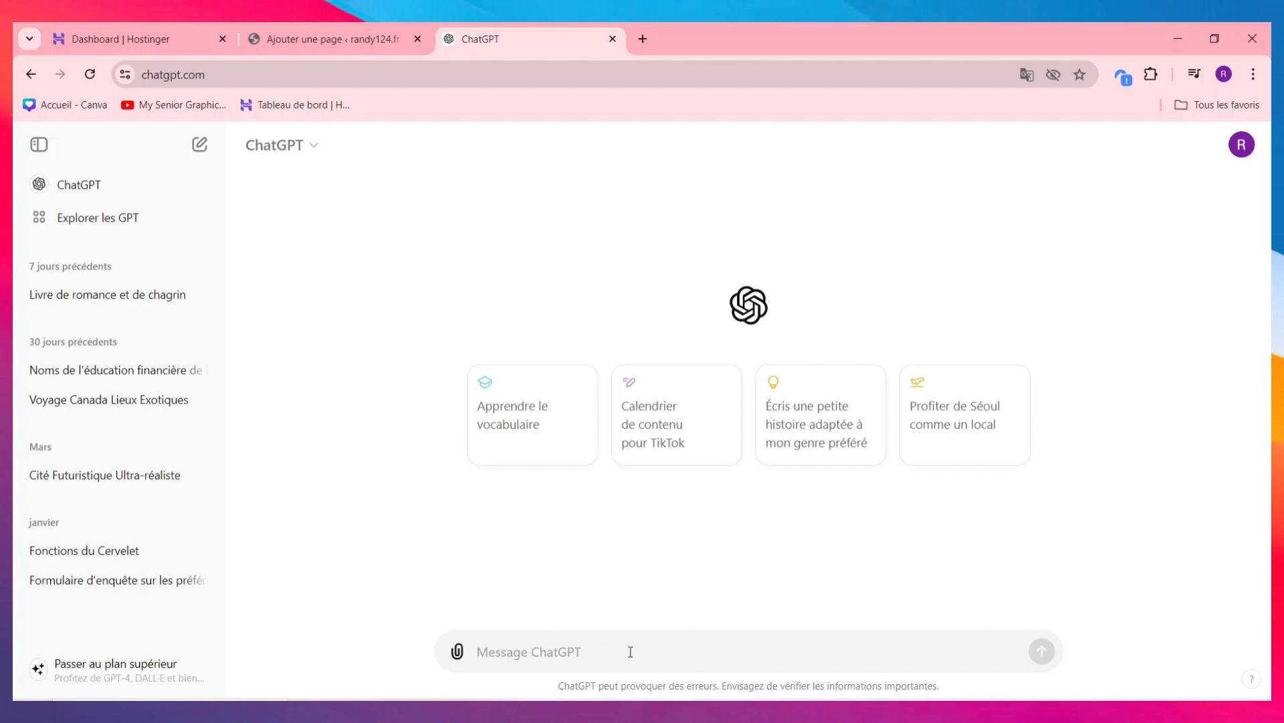
Step: Ask ChatGPT "créer moi un modèle de site html pour mon blog parlant du nouvel iphone 14" and copy the generated HTML code
type("creer moi un modele de site html pour mon blog parlant du nouvel iphone 14")
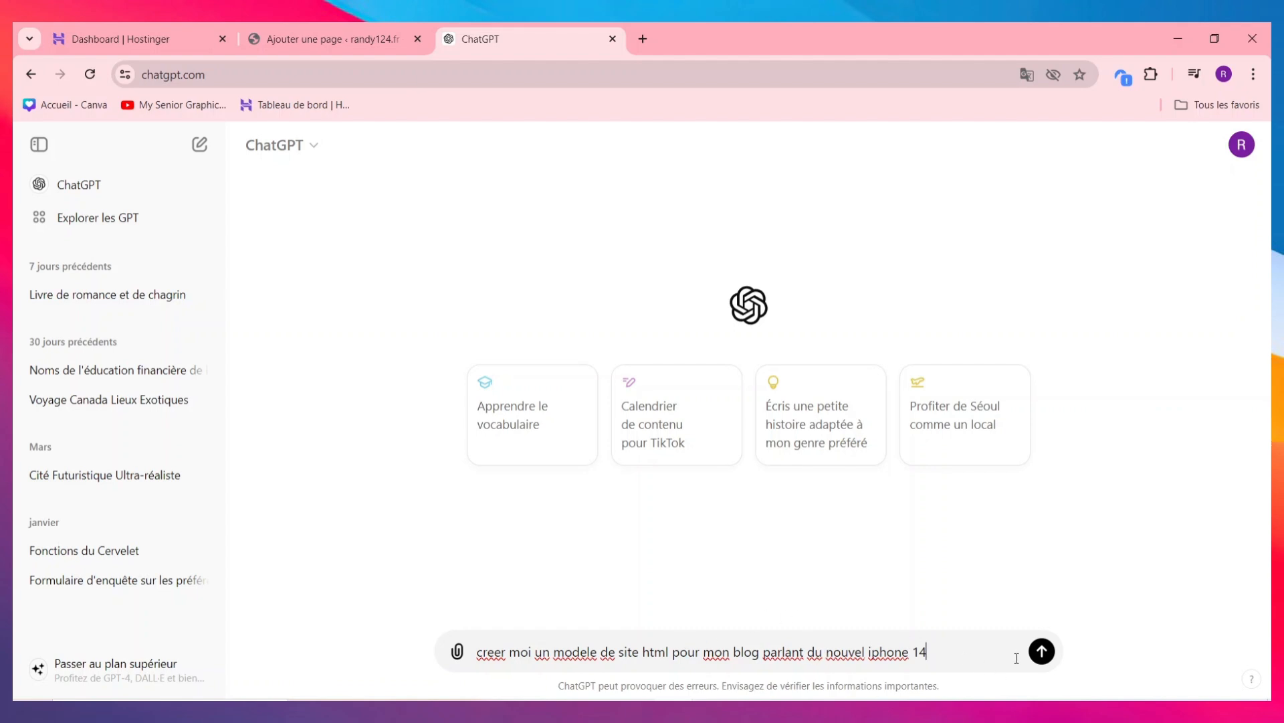
left_click(1042, 652)
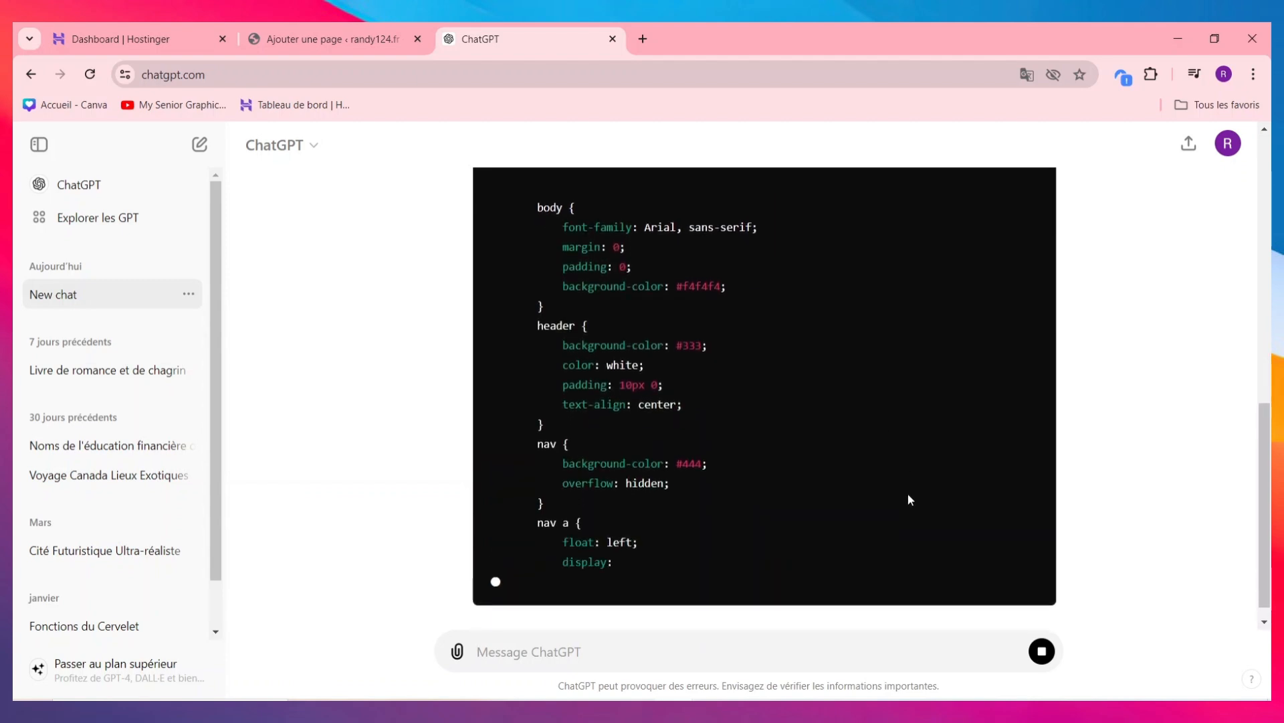
scroll(949, 597, "up", 20)
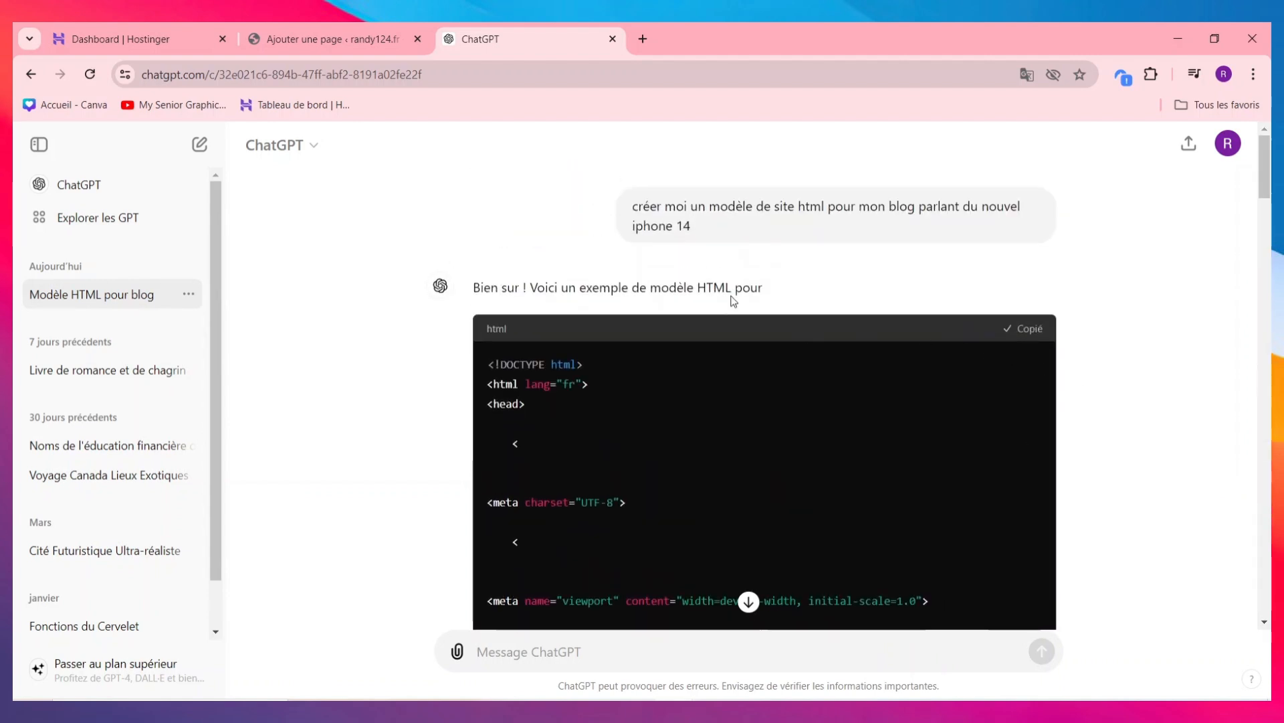
Step: Return to the WordPress page editor and add an "HTML personnalisé" block below the page title
left_click(182, 36)
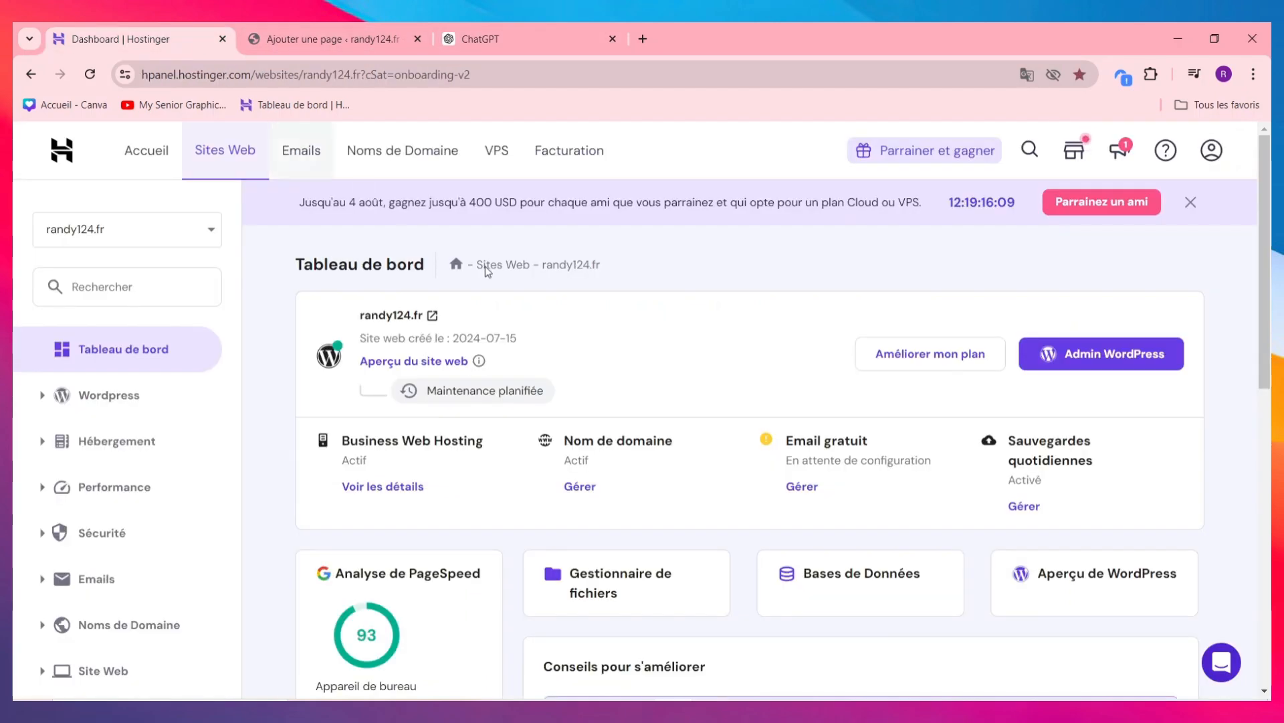
left_click(249, 24)
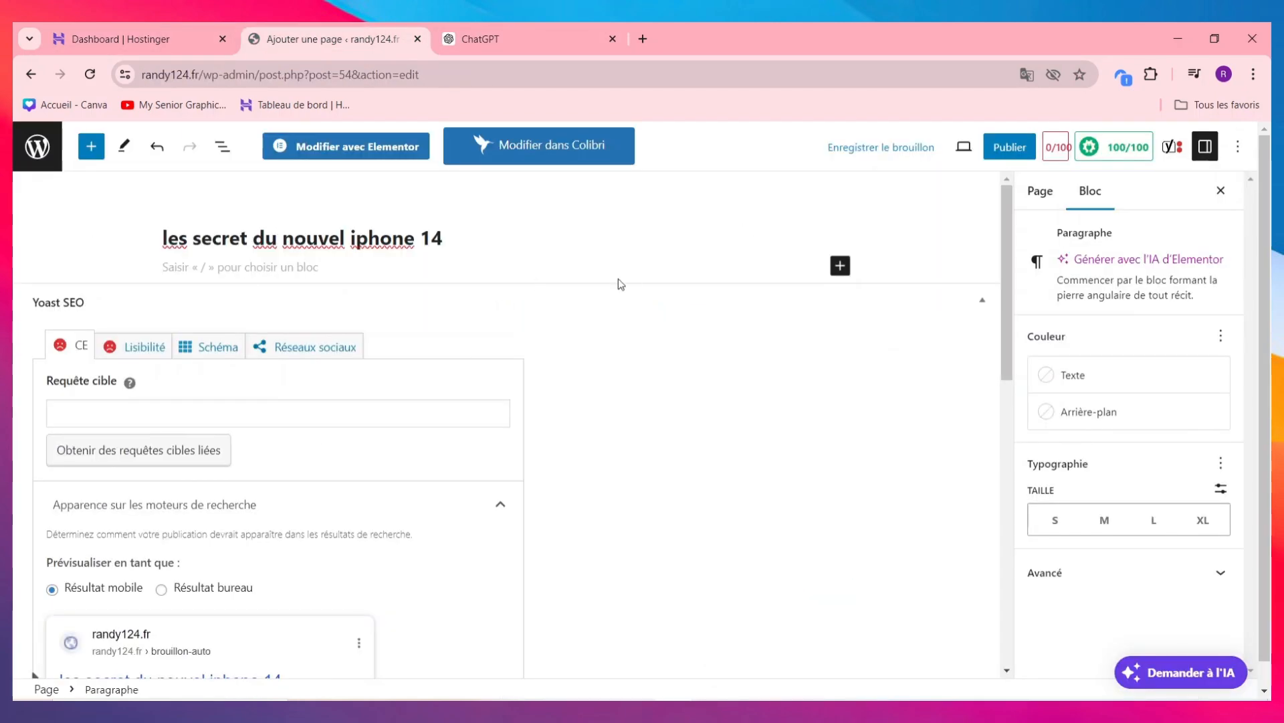
left_click(840, 266)
type("ht")
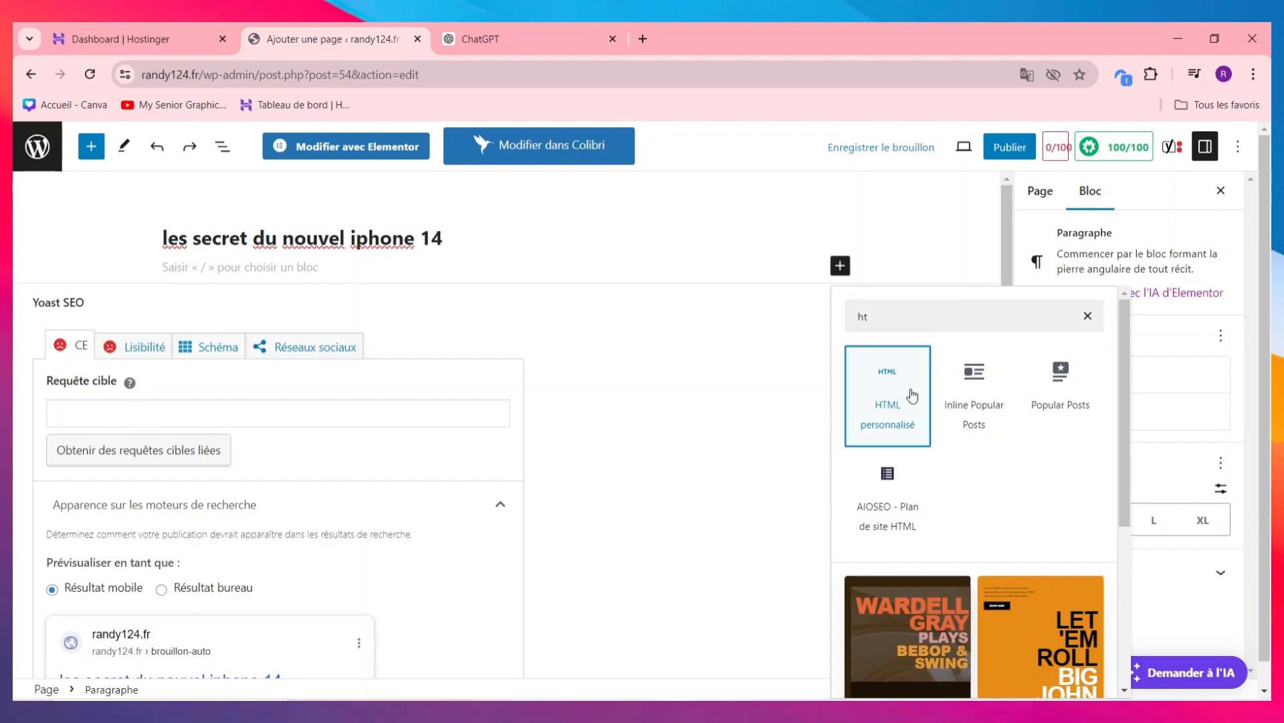
left_click(909, 396)
Step: Paste the copied ChatGPT code into the custom HTML block and switch the block to its rendered preview
right_click(207, 295)
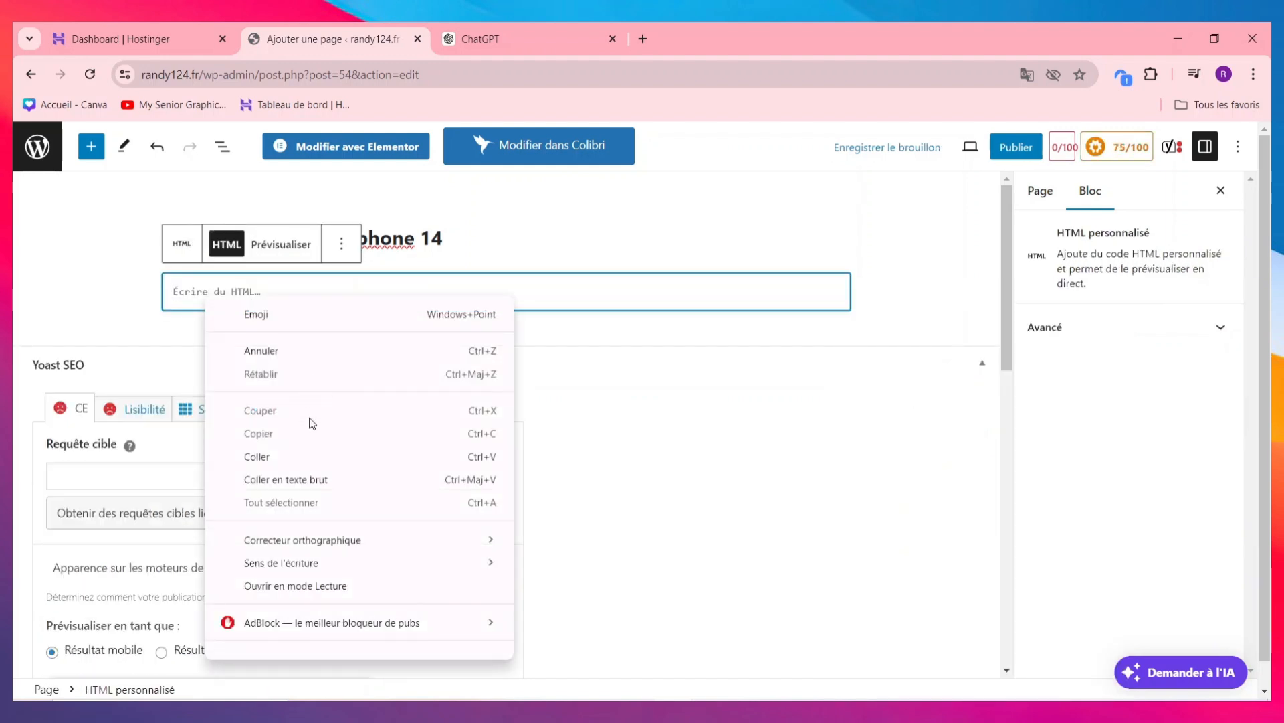
left_click(319, 456)
left_click(281, 245)
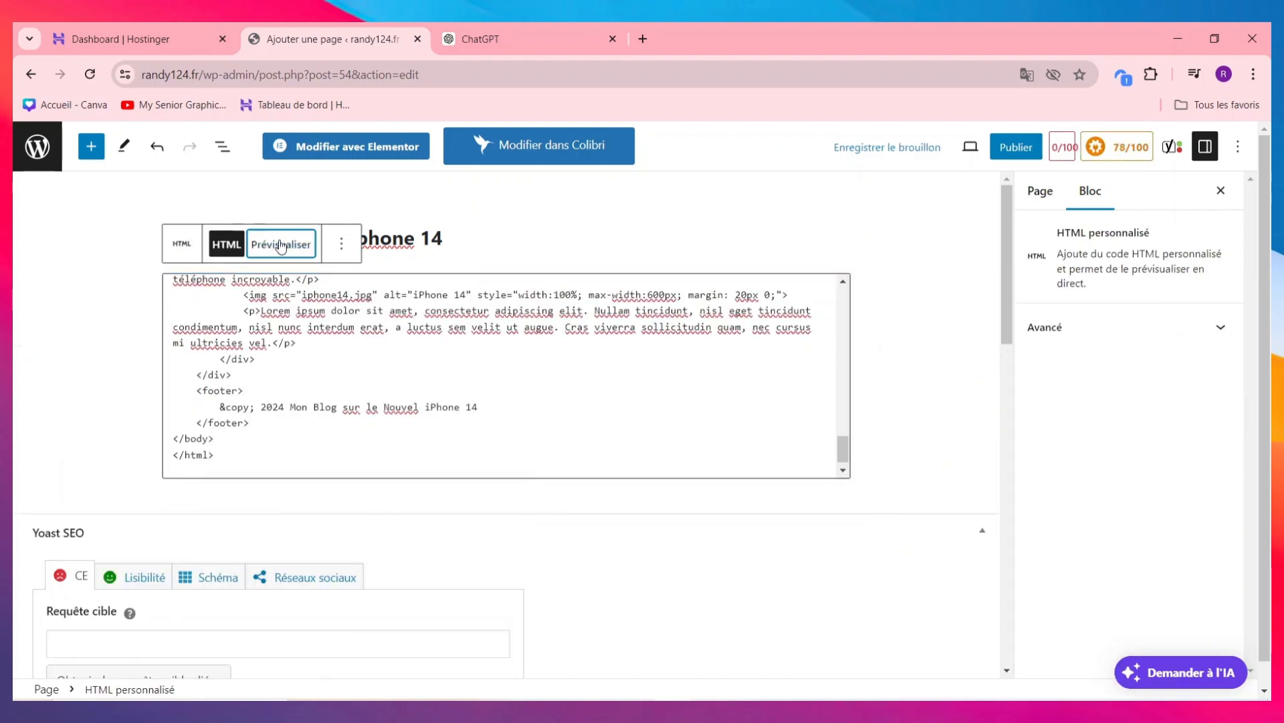
Step: Examine the rendered iPhone 14 blog template from header to footer, along with the Yoast SEO section below it
scroll(482, 461, "down", 5)
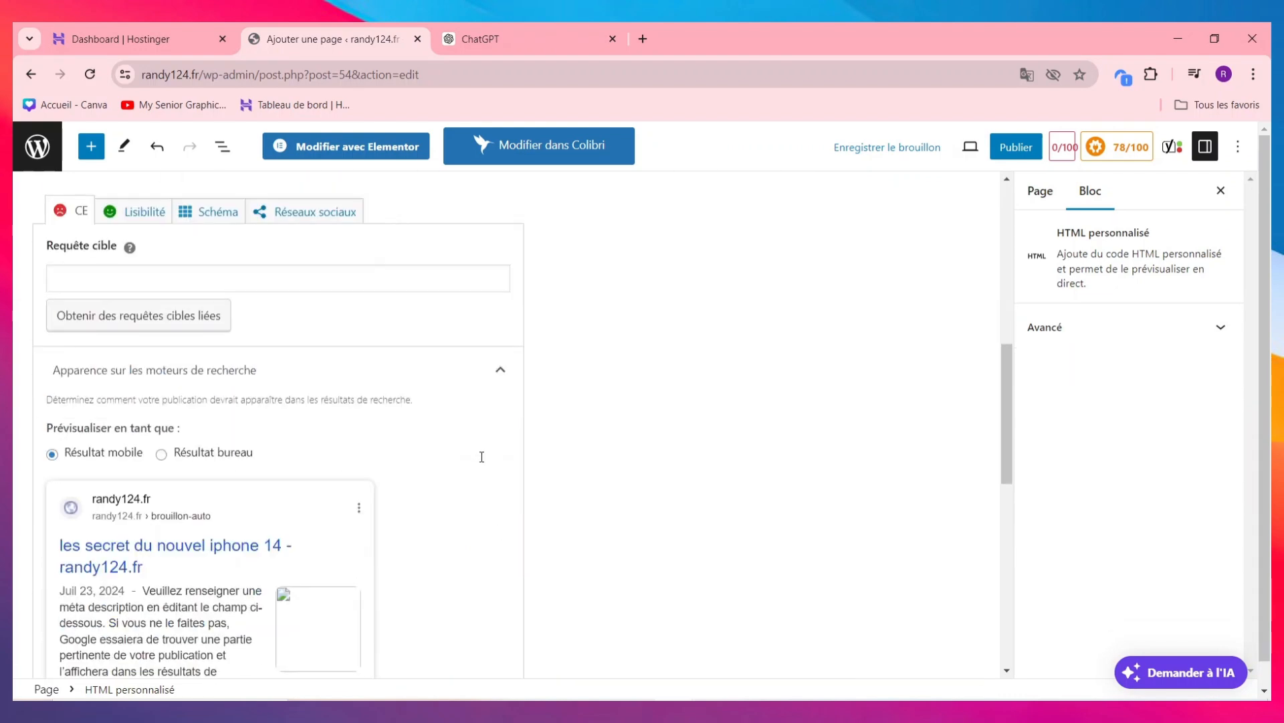
scroll(483, 455, "up", 8)
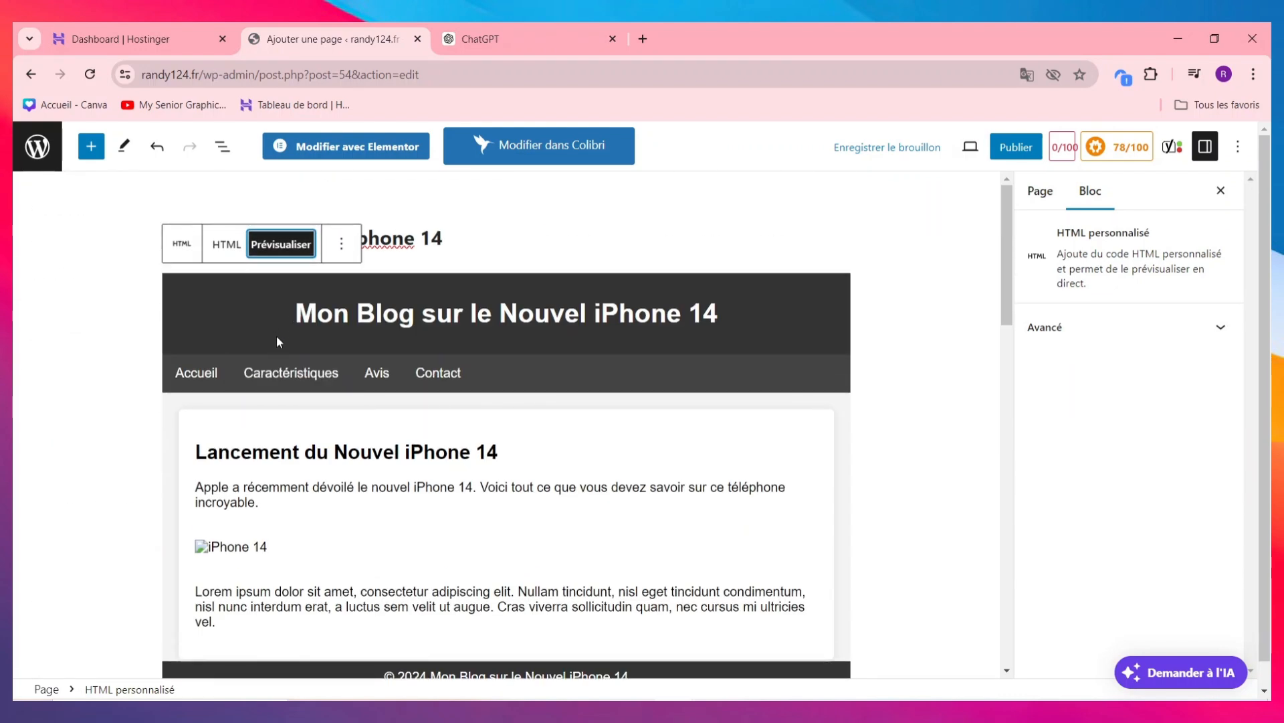
scroll(257, 382, "down", 2)
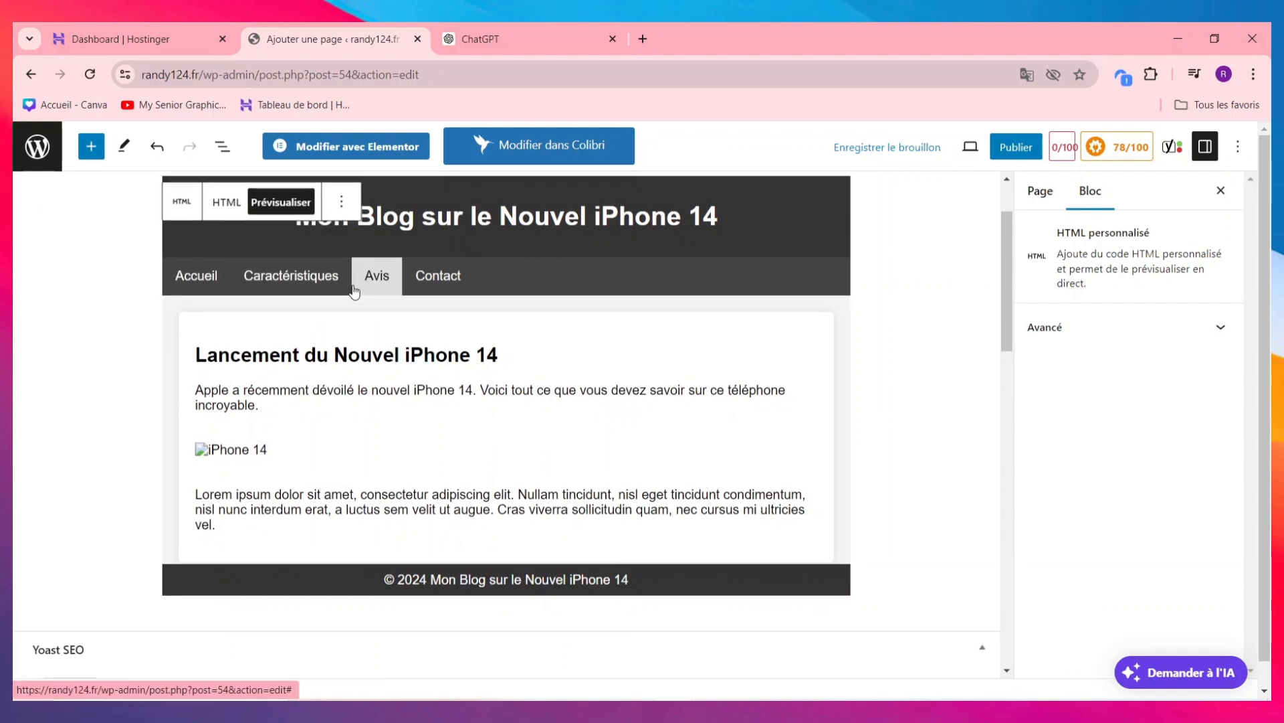
scroll(378, 288, "up", 2)
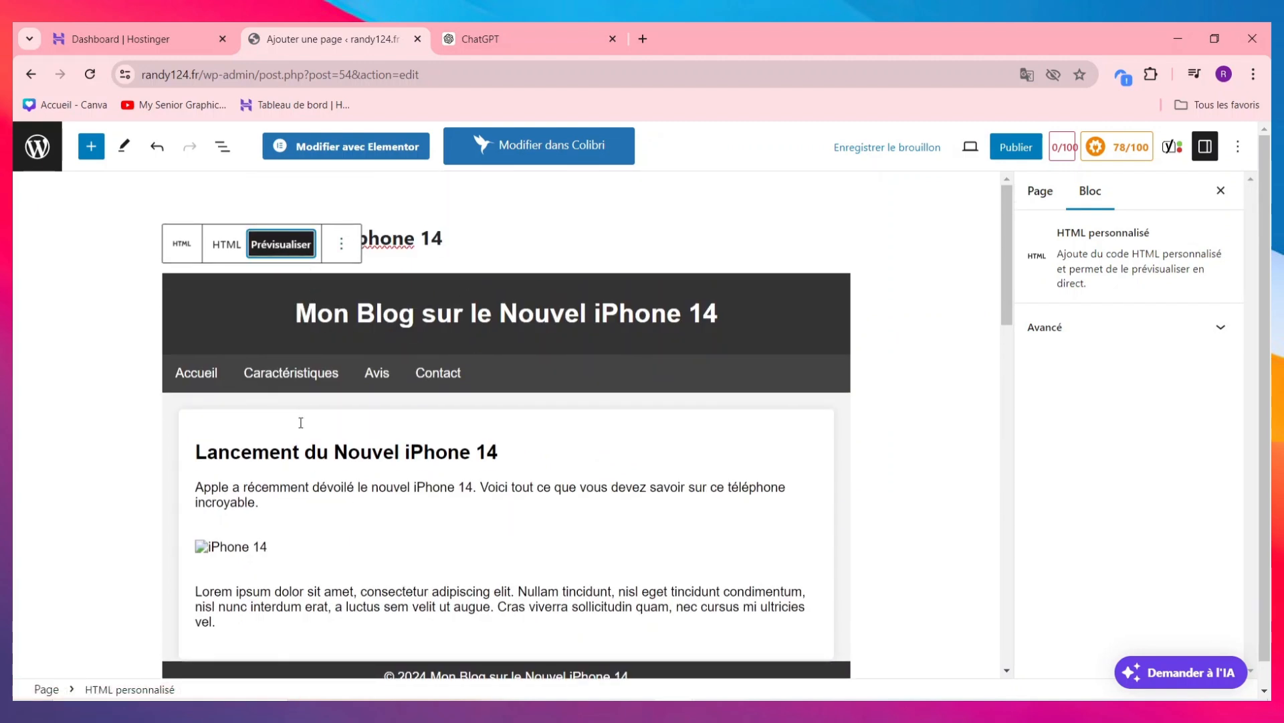
scroll(559, 454, "down", 4)
scroll(560, 465, "up", 4)
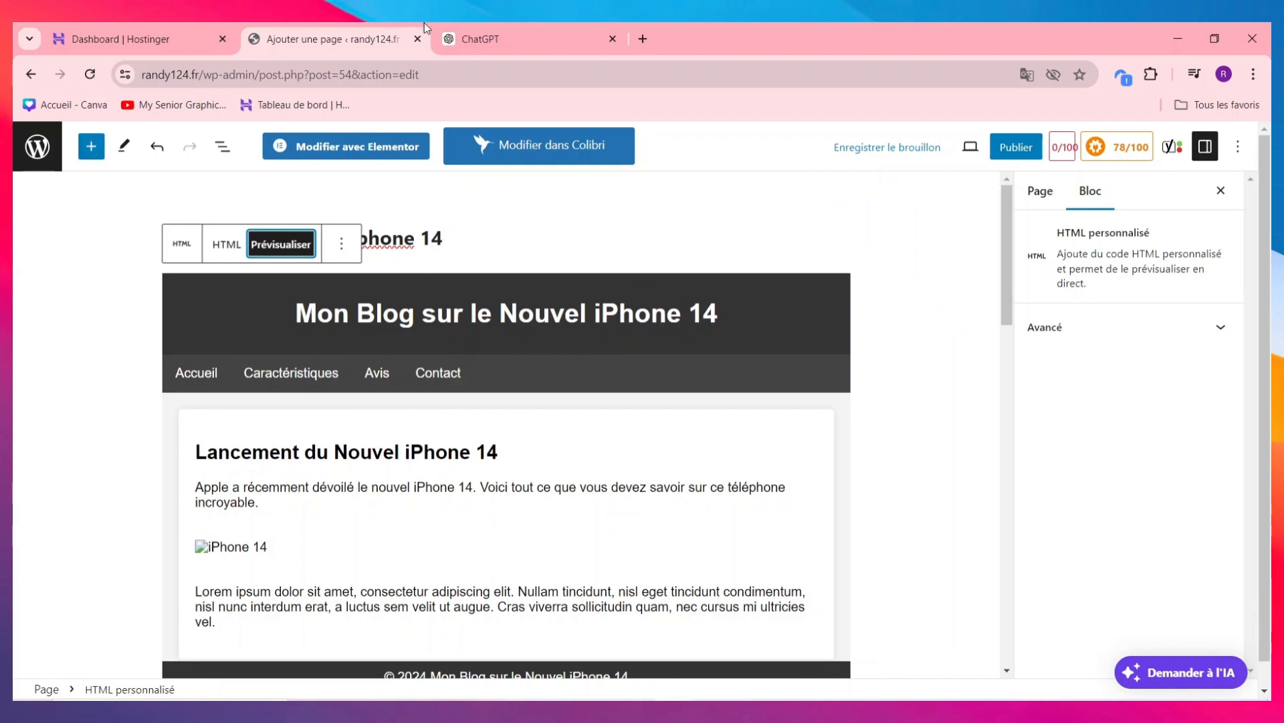
scroll(540, 388, "down", 1)
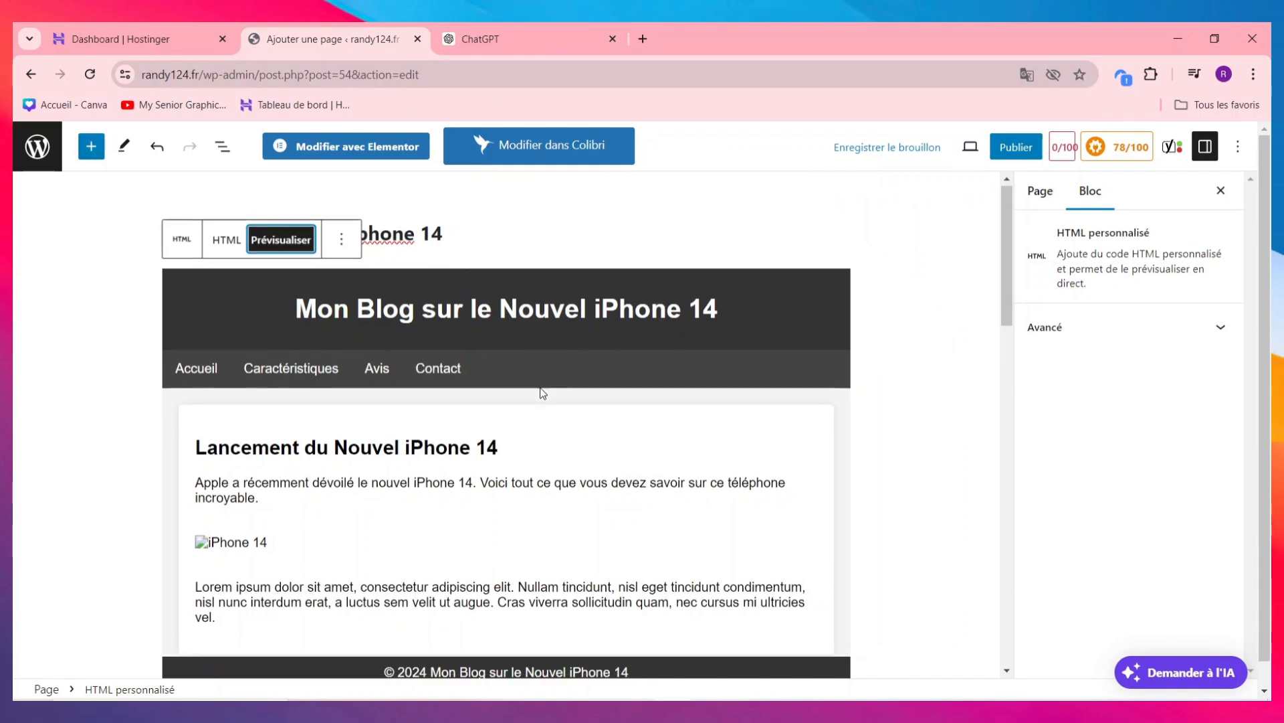
scroll(543, 394, "down", 5)
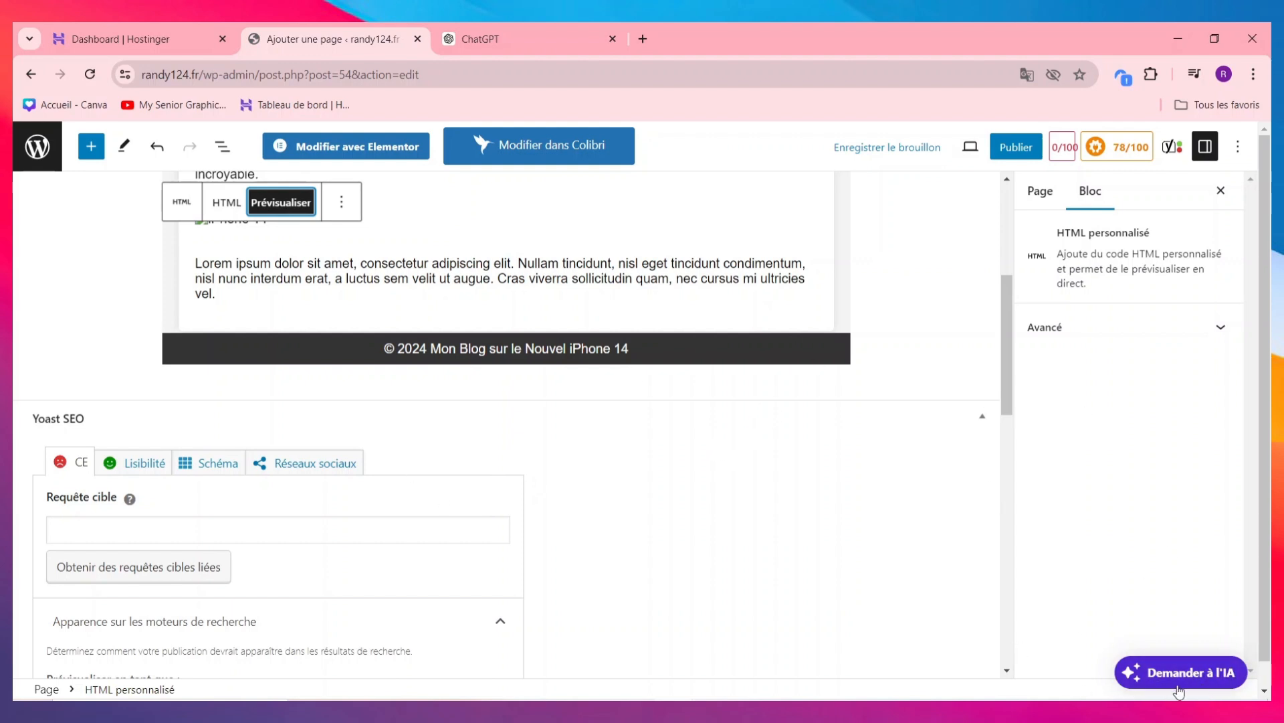
scroll(468, 447, "up", 5)
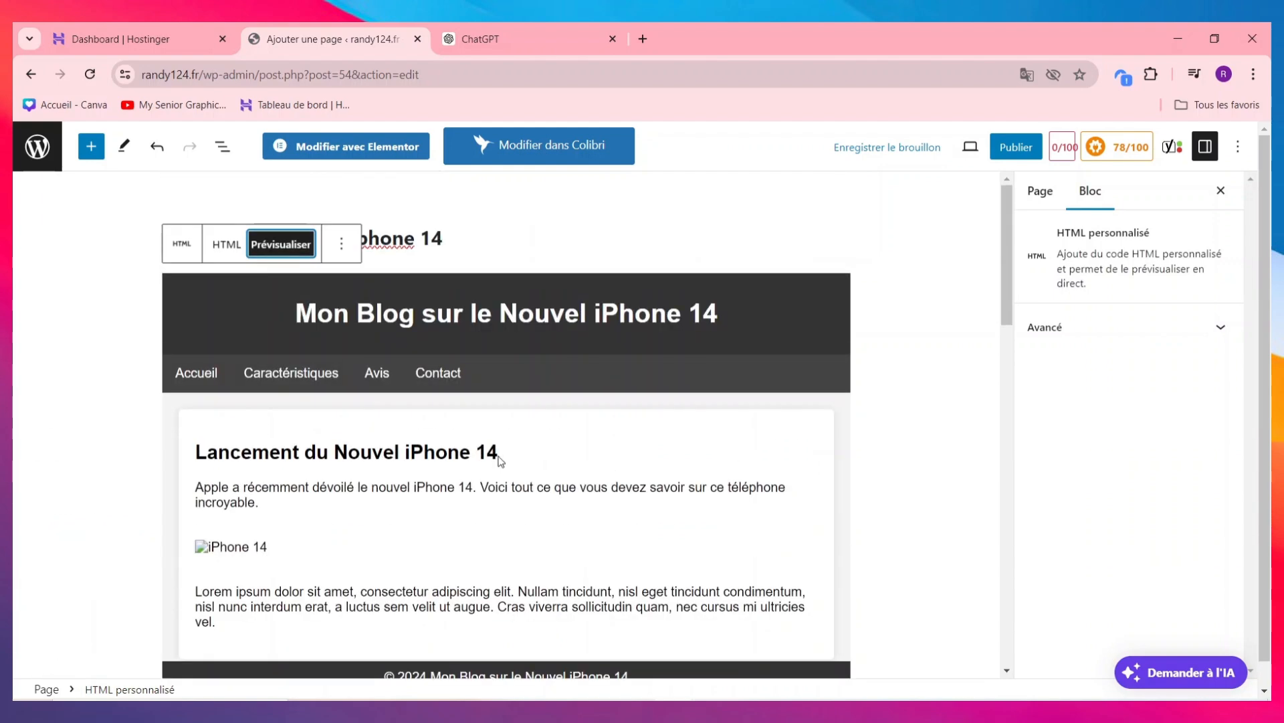
scroll(602, 452, "down", 5)
scroll(744, 411, "down", 6)
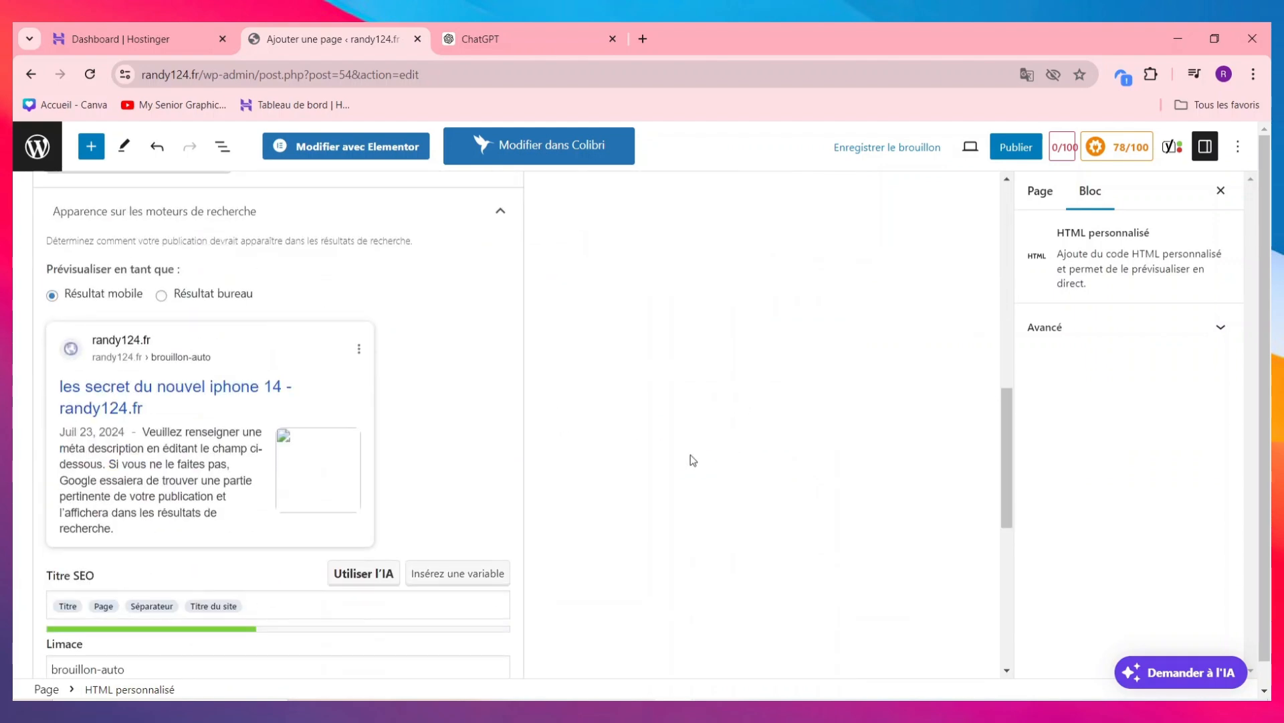
scroll(689, 459, "up", 6)
scroll(681, 462, "up", 3)
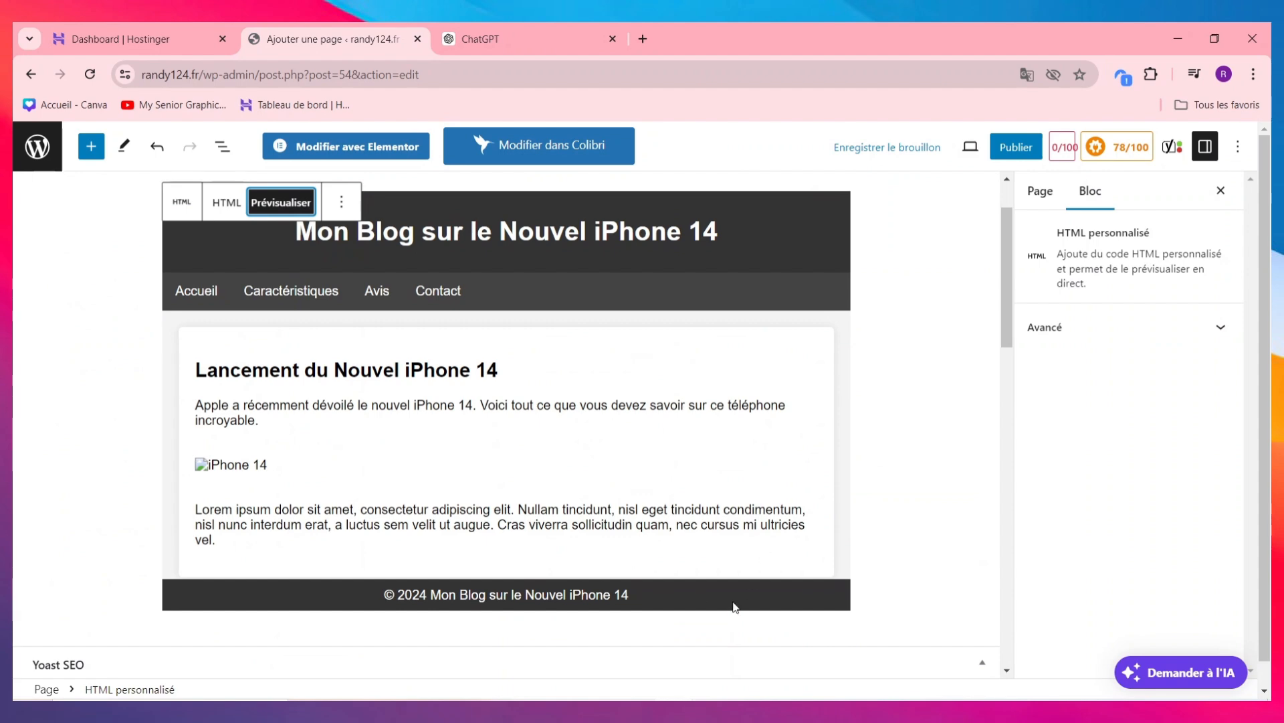